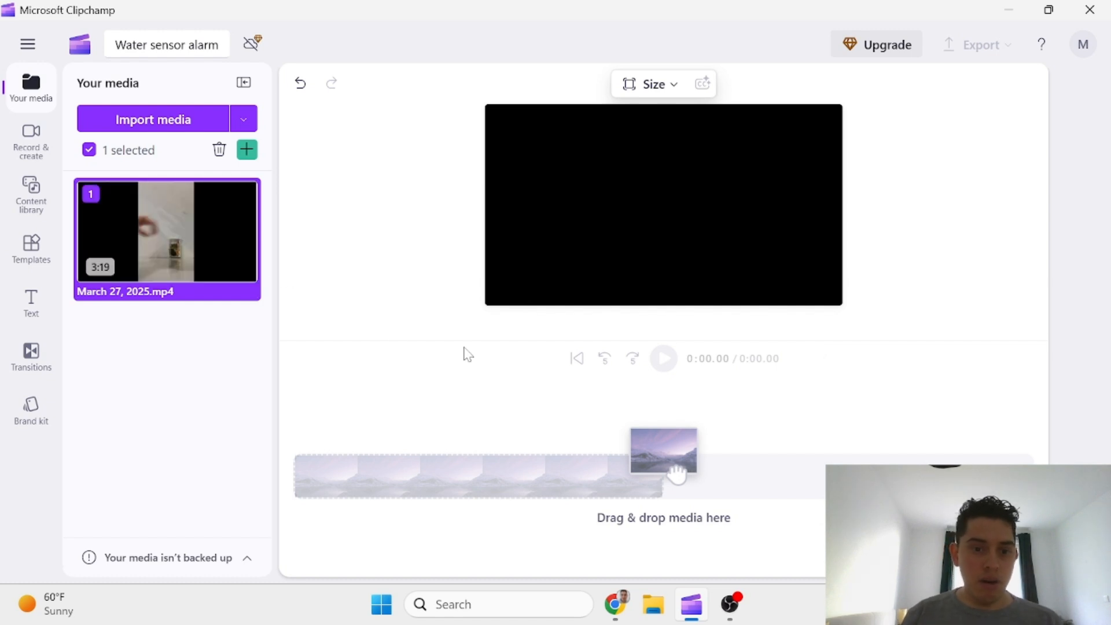
pyautogui.moveTo(171, 217)
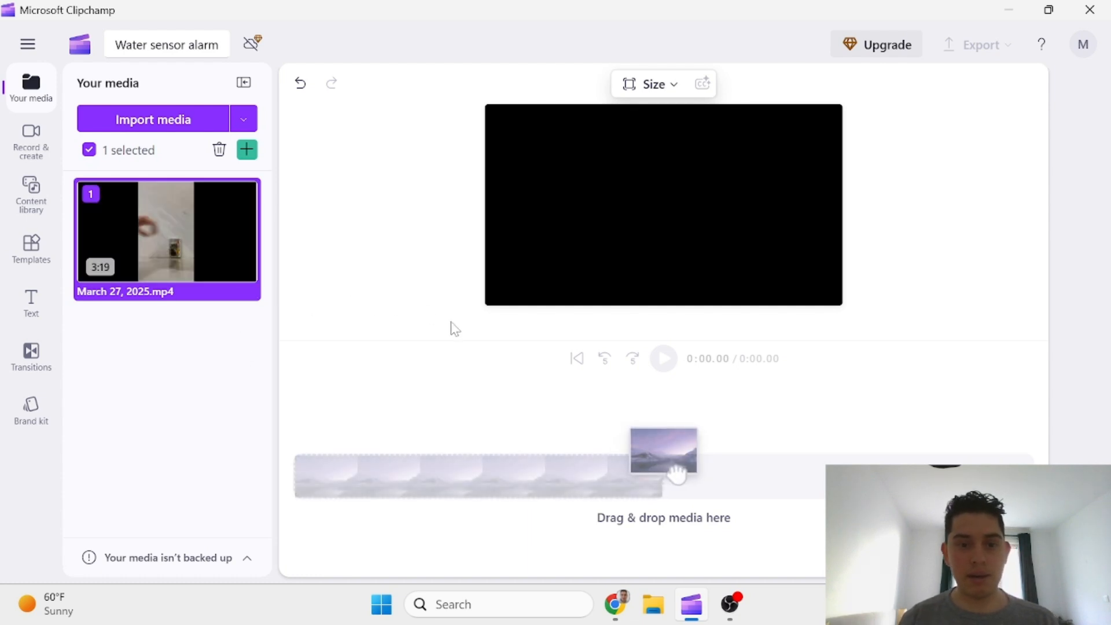
pyautogui.moveTo(212, 243)
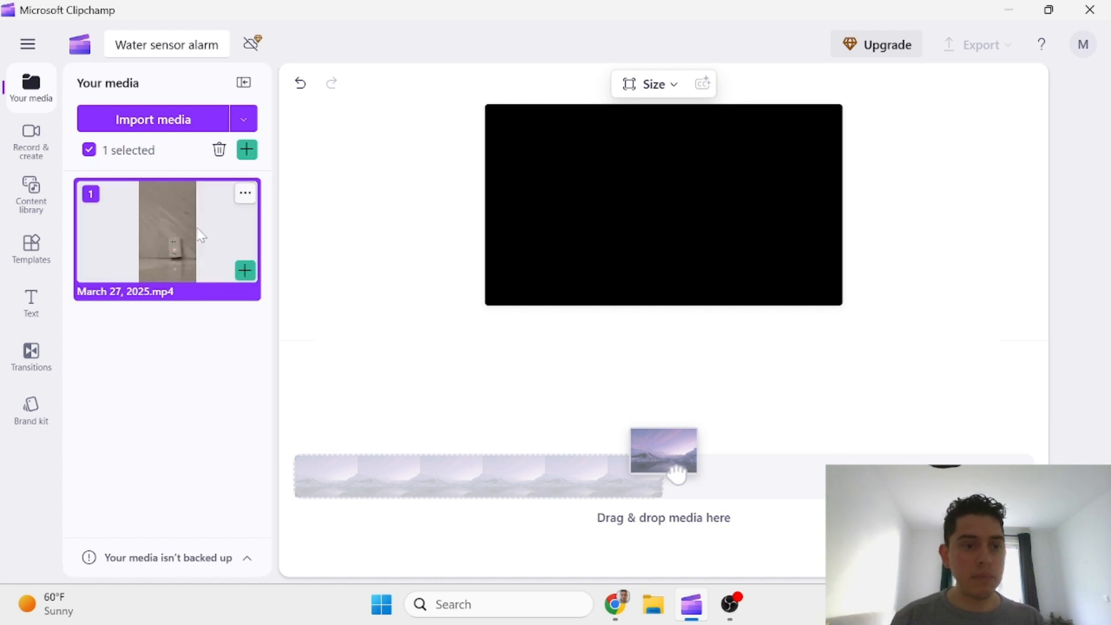
pyautogui.click(207, 124)
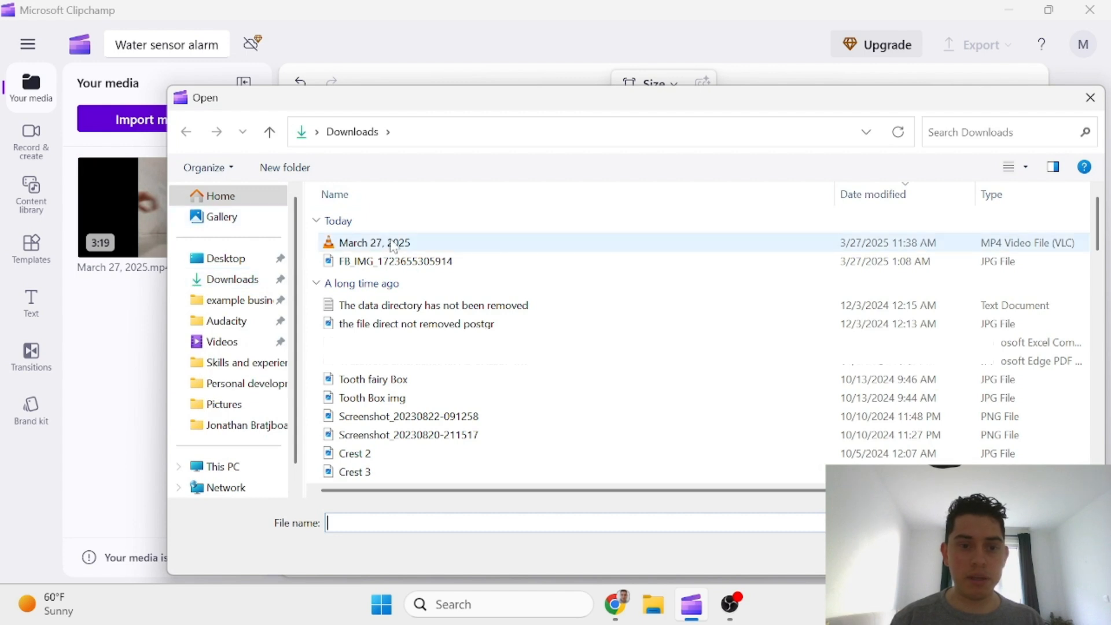
pyautogui.click(394, 246)
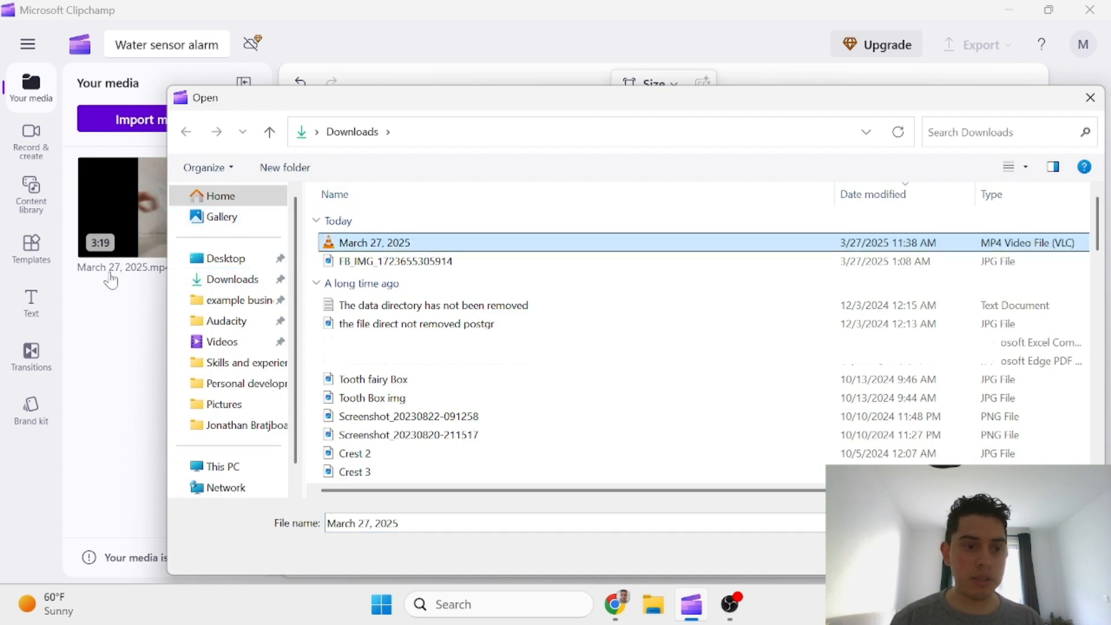
pyautogui.click(1088, 106)
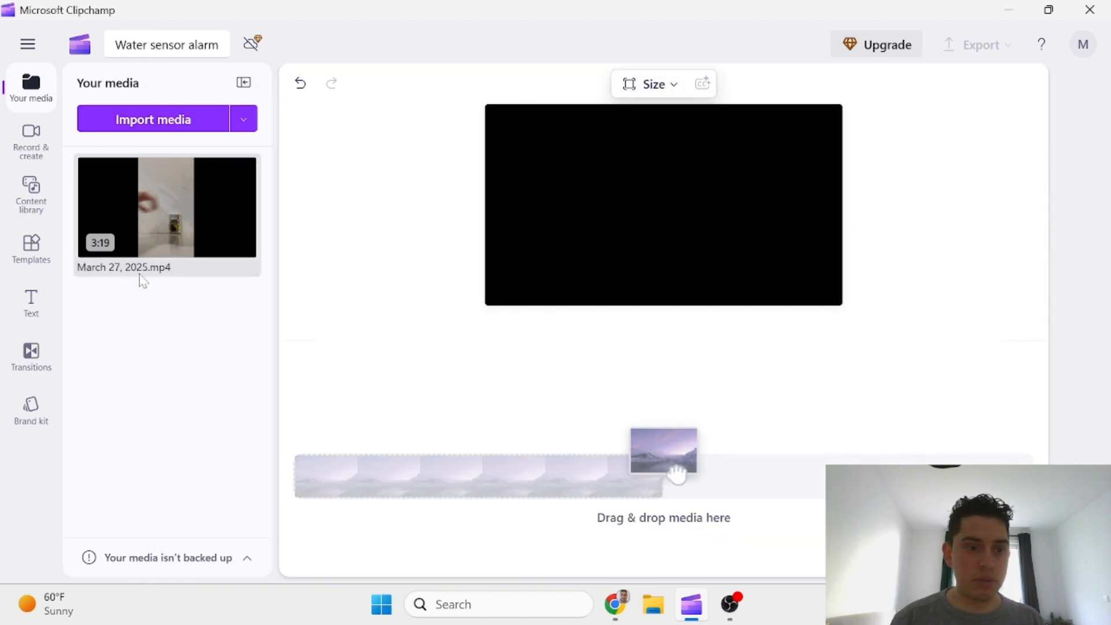
# Place March 27, 2025.mp4 at the start of the timeline and play the clip
pyautogui.moveTo(208, 230); pyautogui.dragTo(350, 499)
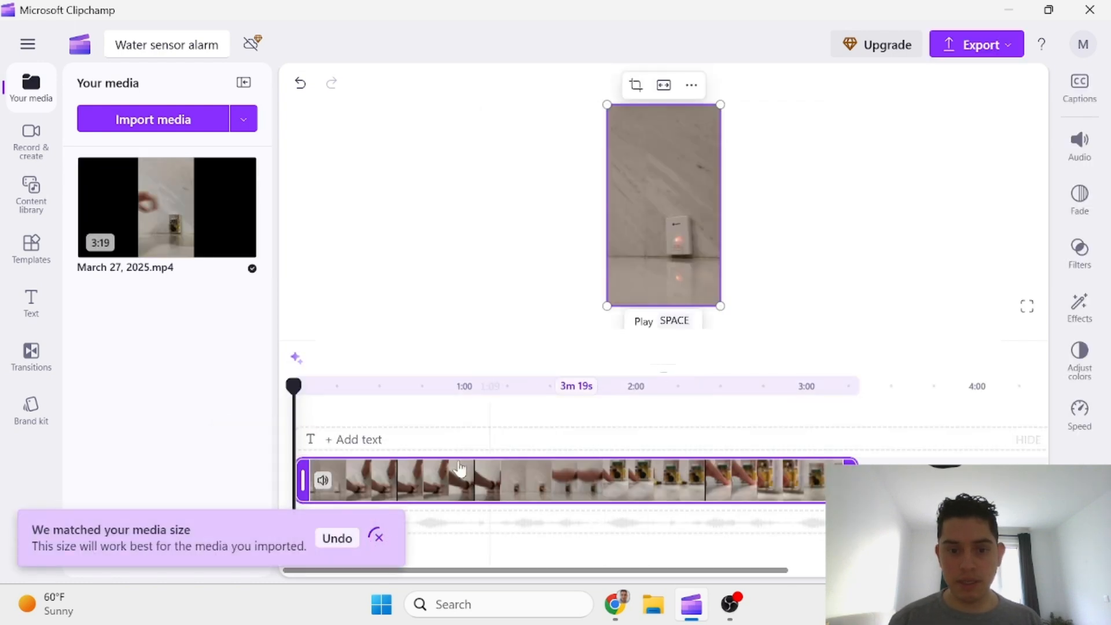
pyautogui.click(664, 358)
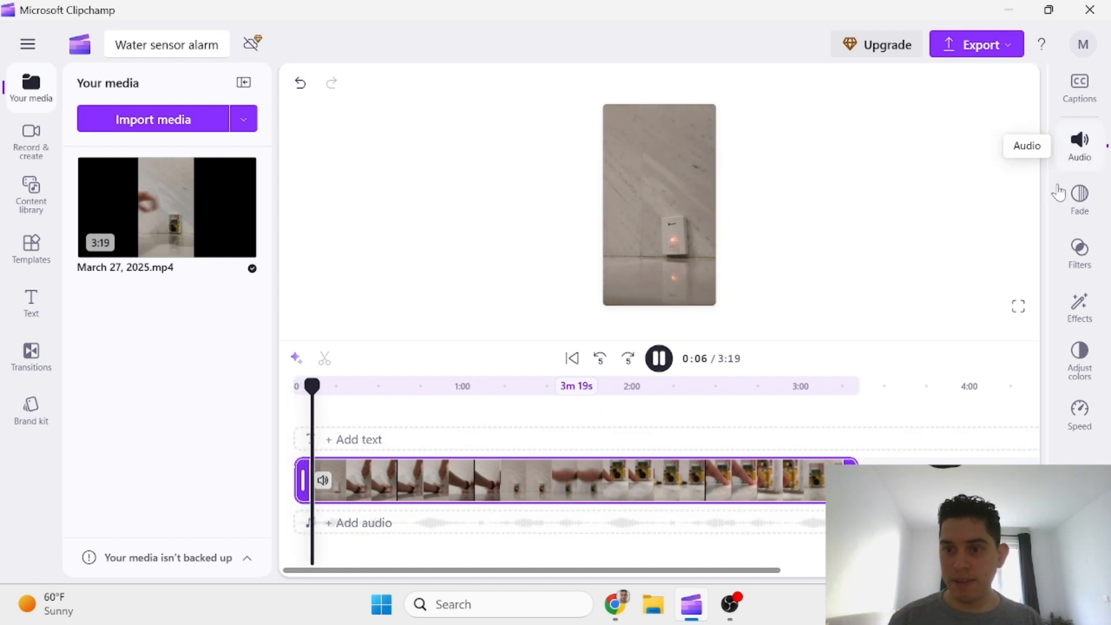
# Lower the video clip's volume to 2%
pyautogui.click(1079, 152)
pyautogui.moveTo(960, 157); pyautogui.dragTo(907, 162)
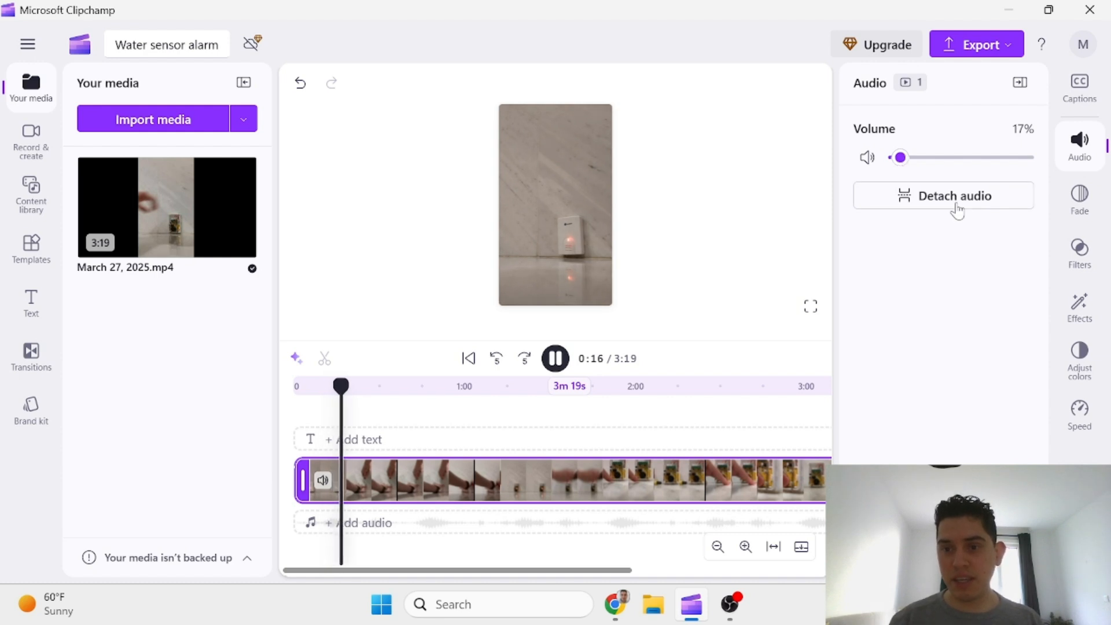
pyautogui.moveTo(899, 161); pyautogui.dragTo(894, 161)
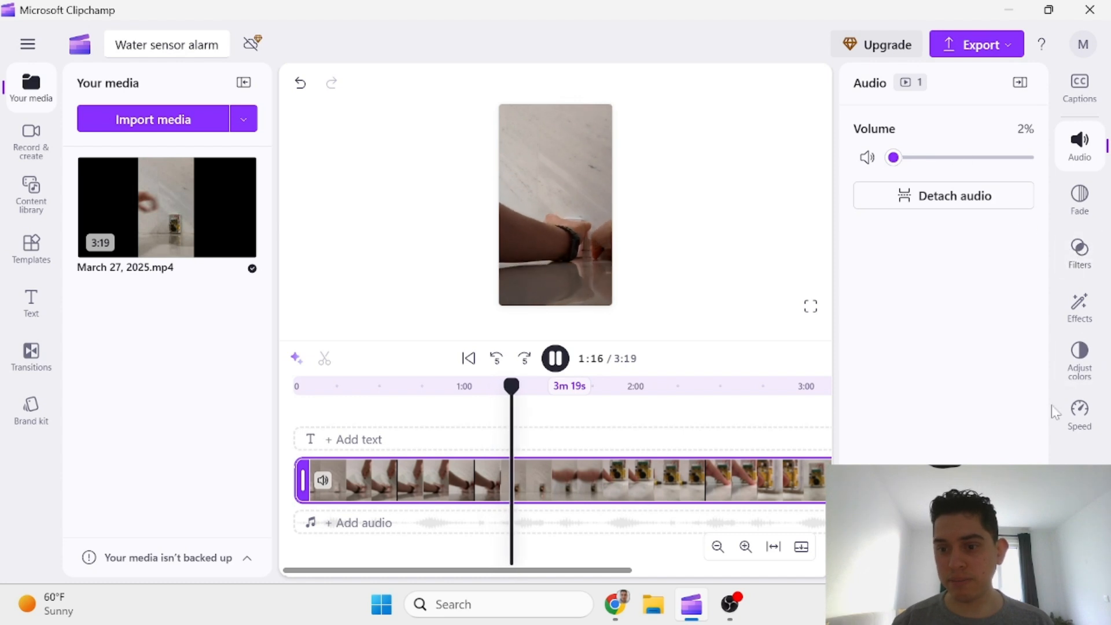
# Pause playback at 1:30 and detach the audio from the video clip
pyautogui.click(1079, 414)
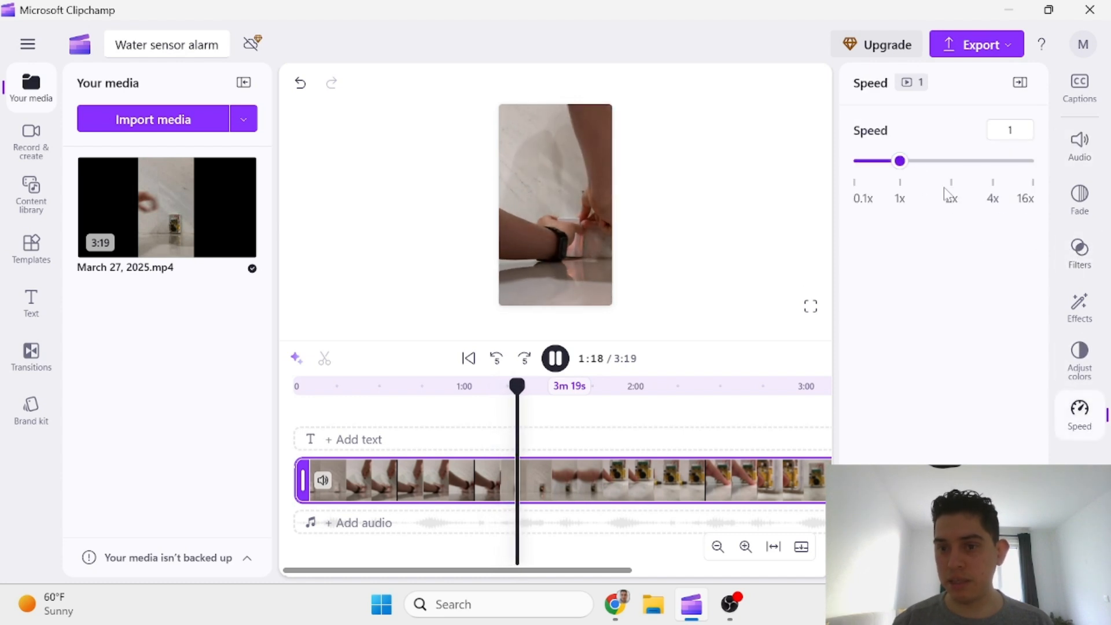
pyautogui.click(1077, 152)
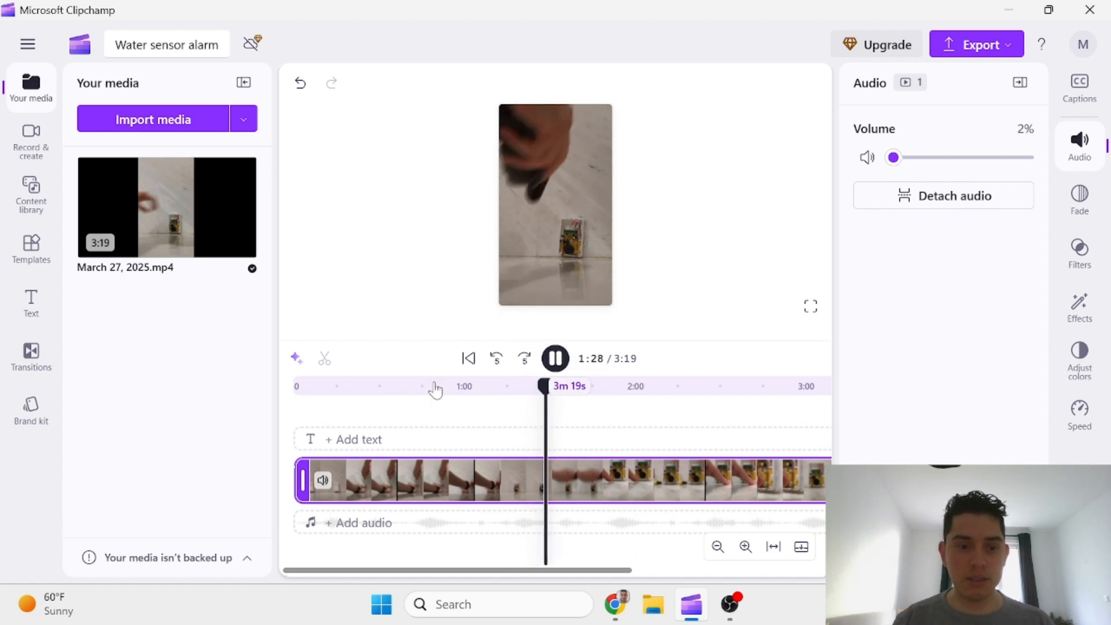
pyautogui.click(555, 358)
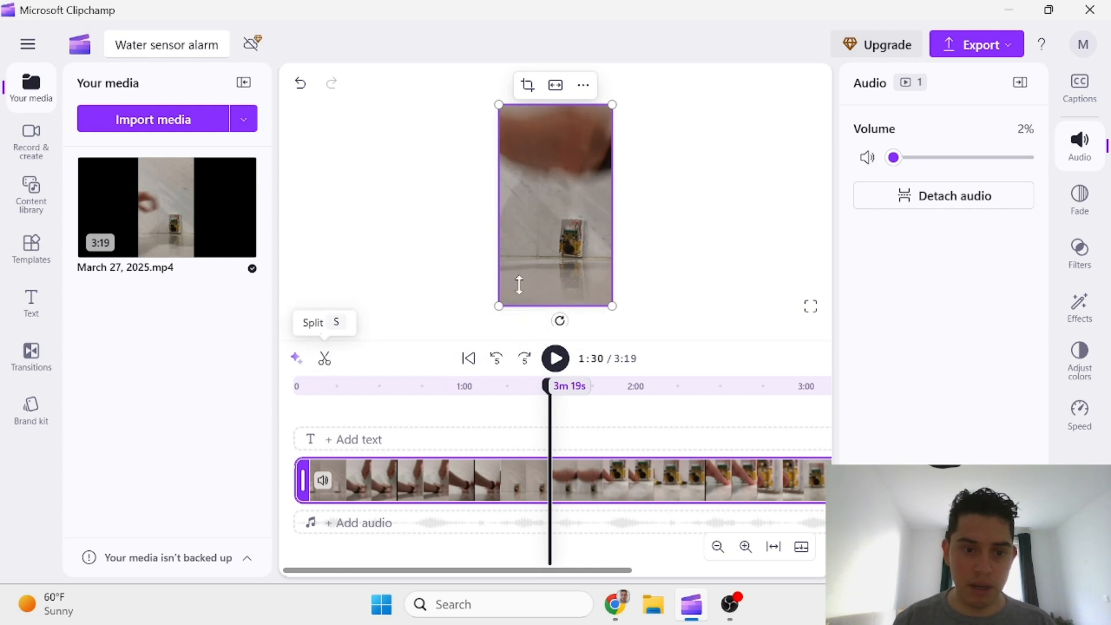
pyautogui.click(948, 200)
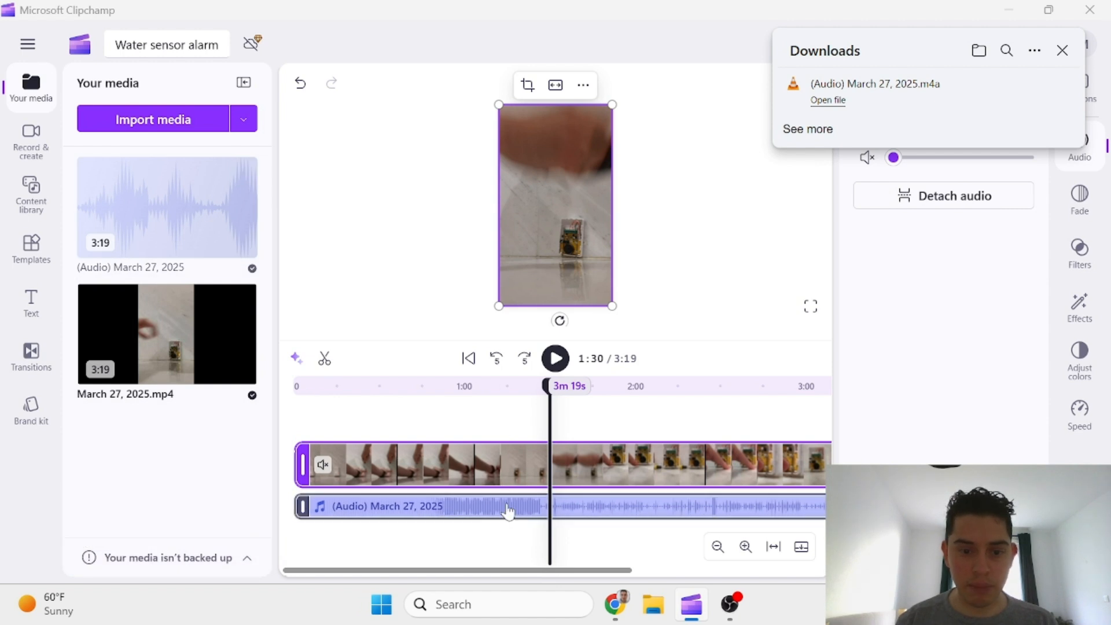
# Dismiss the downloads pop-up and split the detached audio track at 1:30
pyautogui.click(537, 512)
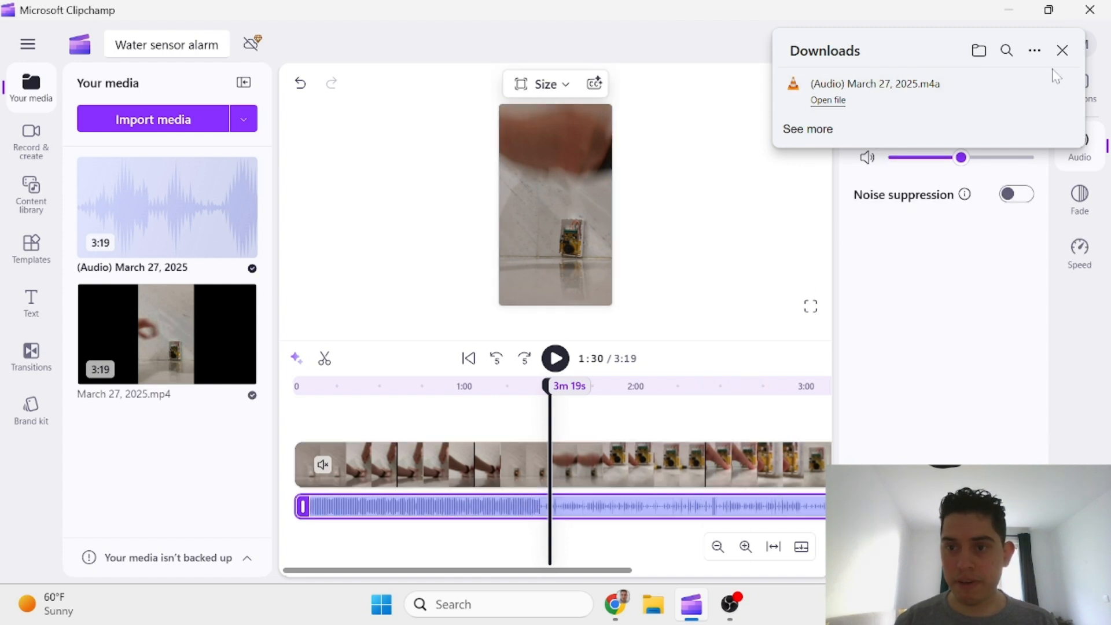
pyautogui.click(1060, 52)
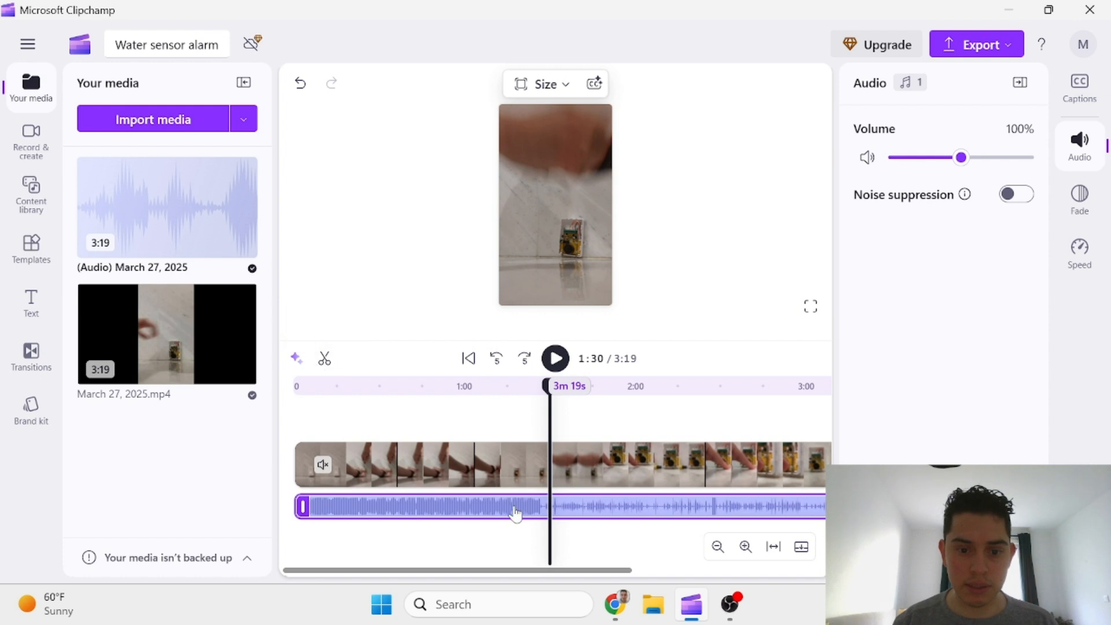
pyautogui.click(324, 358)
# Select the audio segments before and after the split in turn, and play briefly from 1:30
pyautogui.click(517, 513)
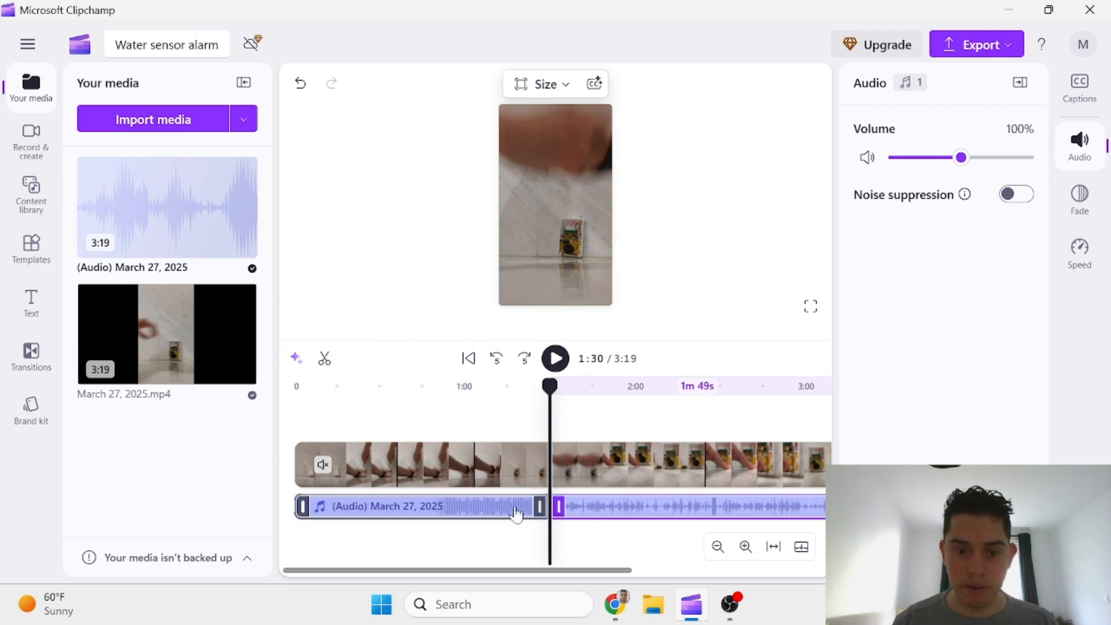
pyautogui.click(516, 513)
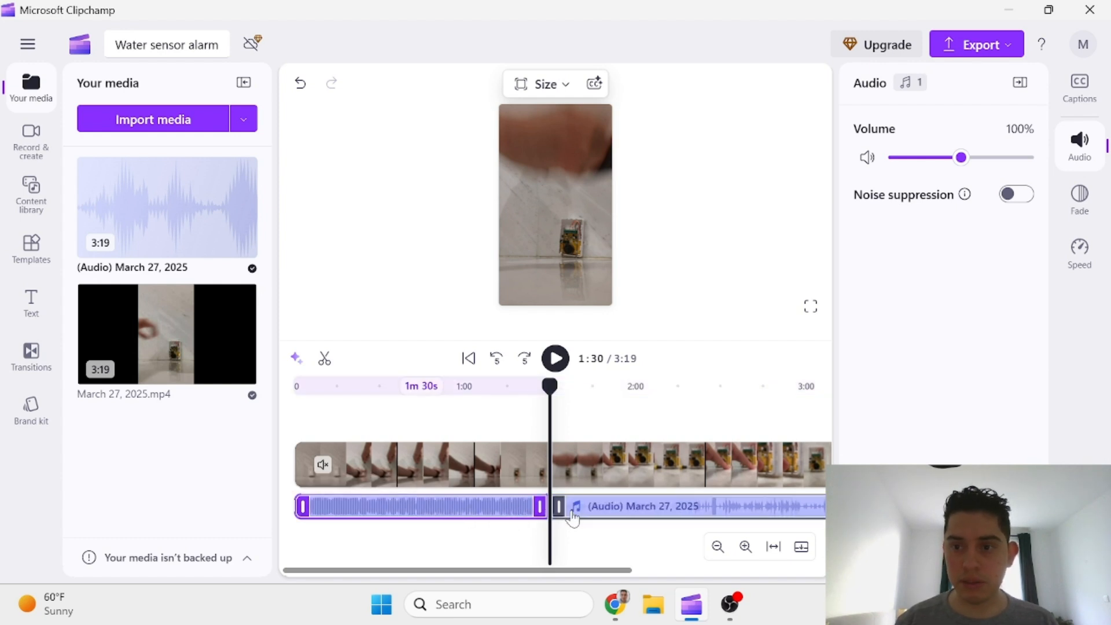
pyautogui.click(602, 518)
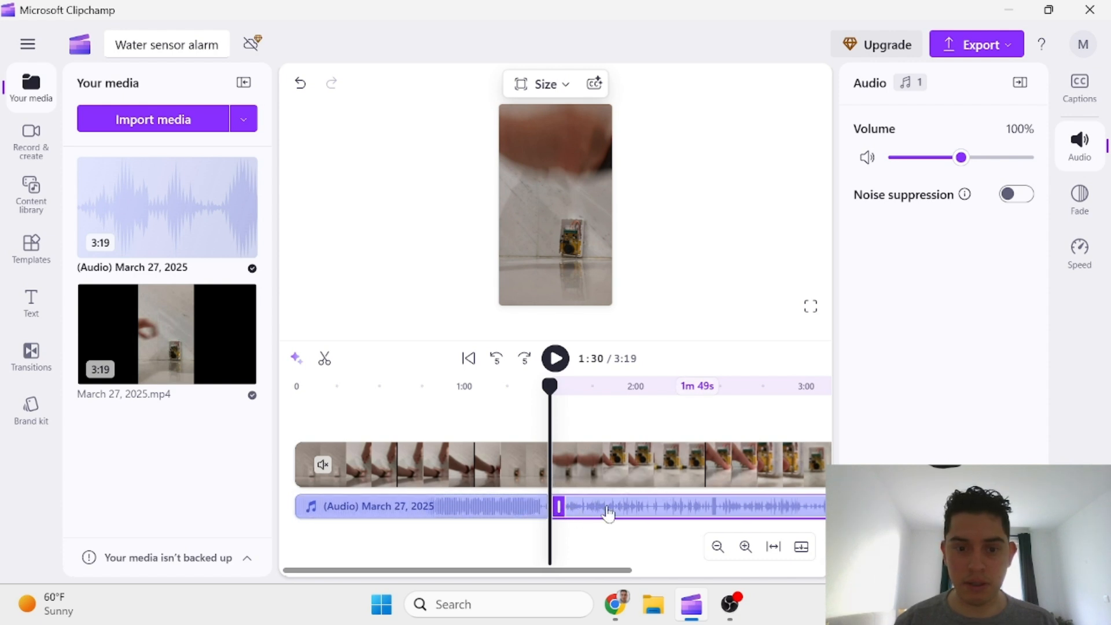
pyautogui.click(555, 358)
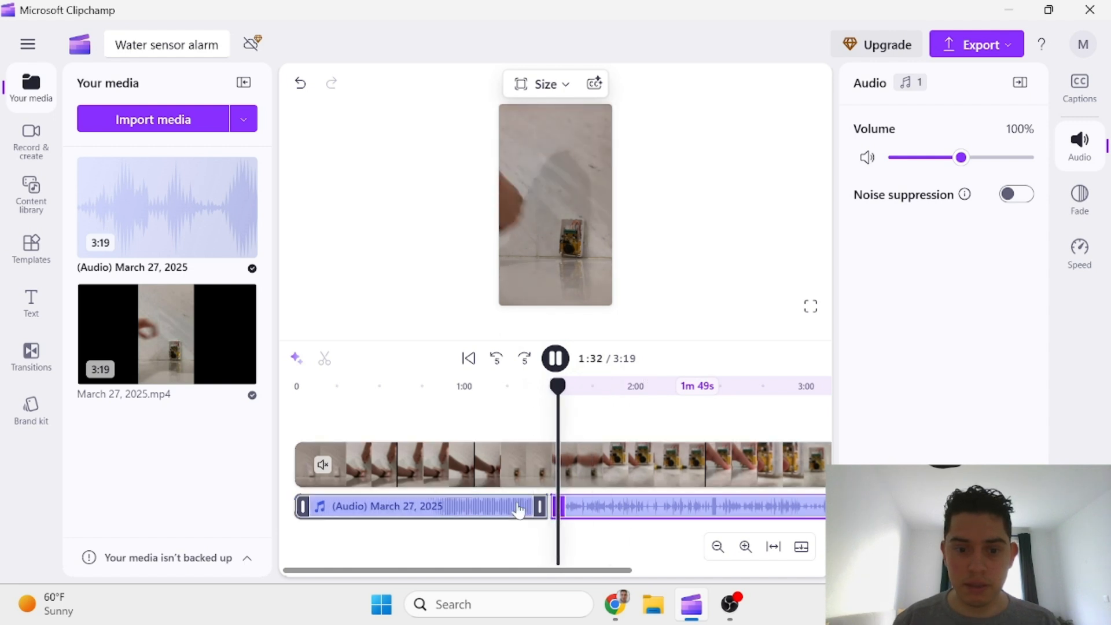
pyautogui.click(554, 360)
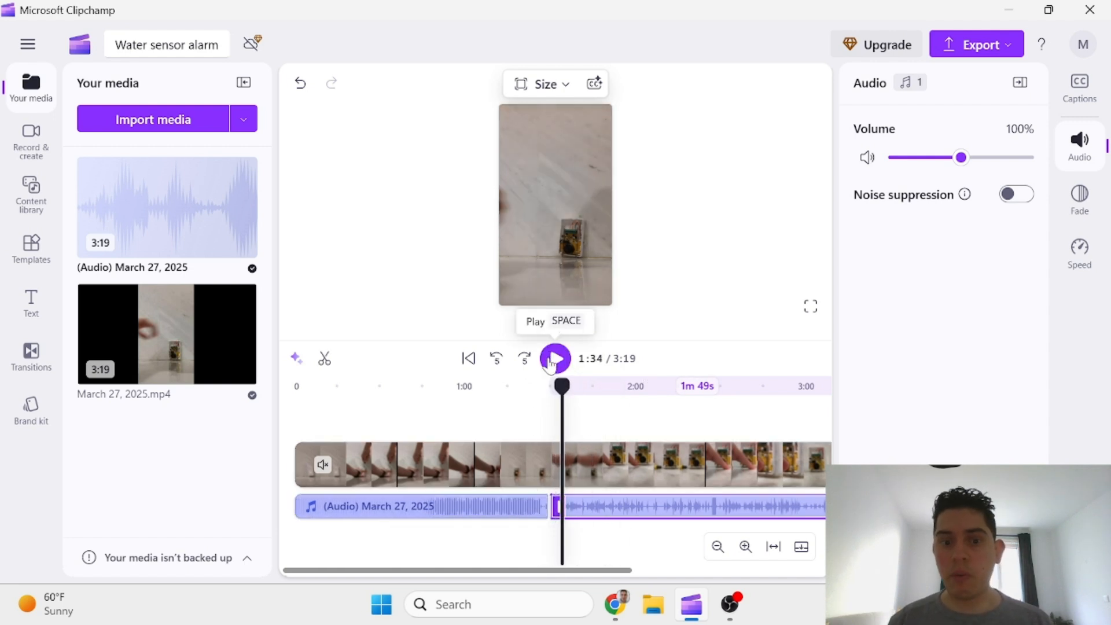
# Lower the first audio segment's volume to 25% while playing the video from the start
pyautogui.click(477, 509)
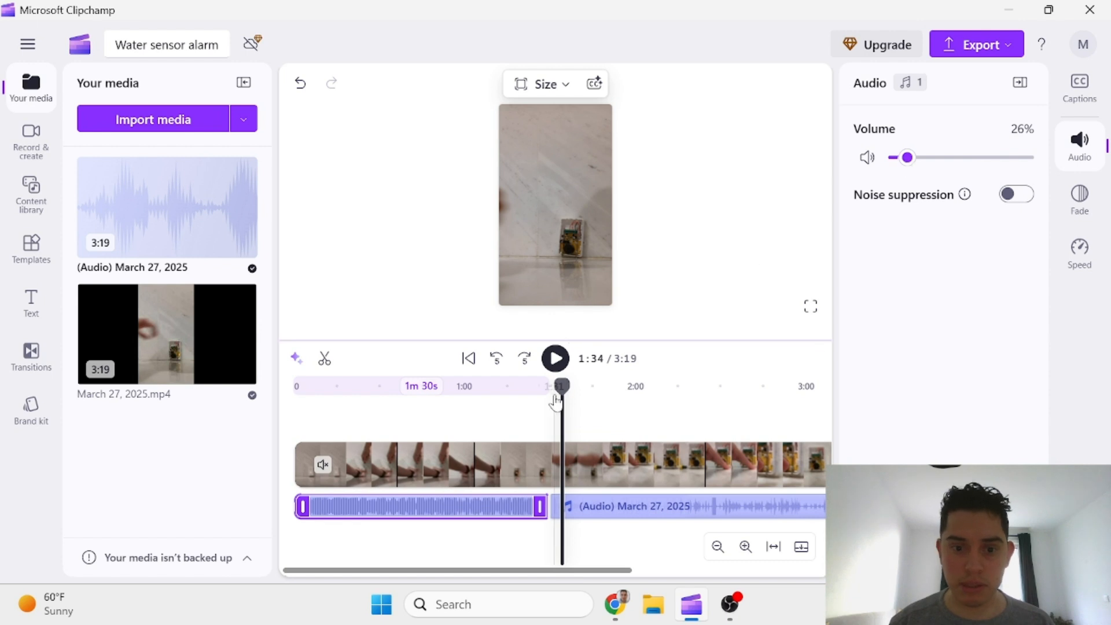
pyautogui.click(471, 362)
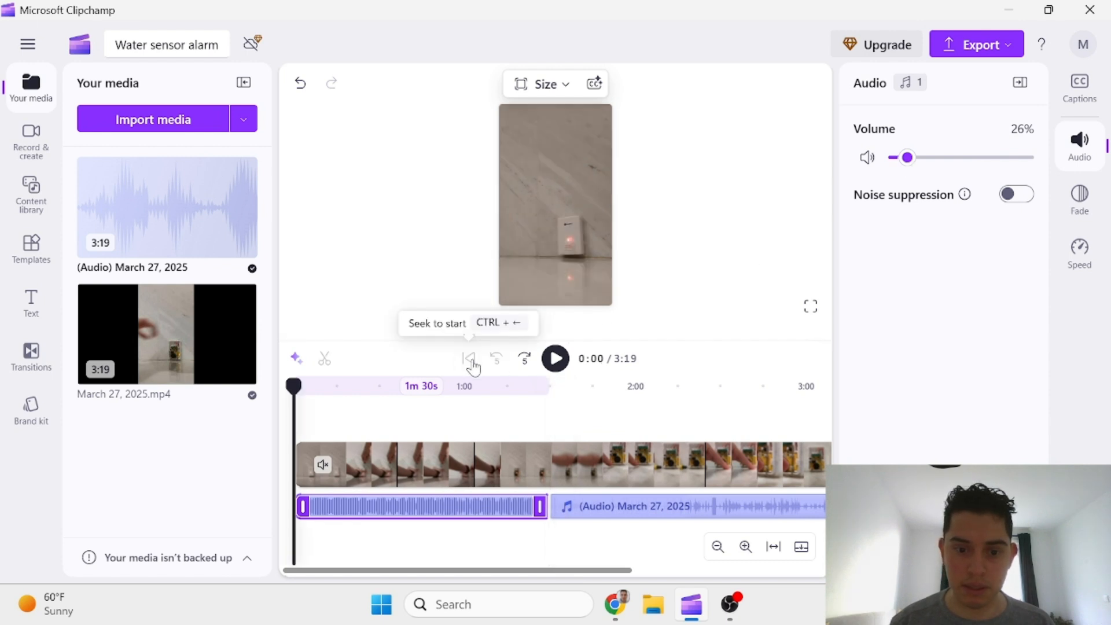
pyautogui.click(564, 356)
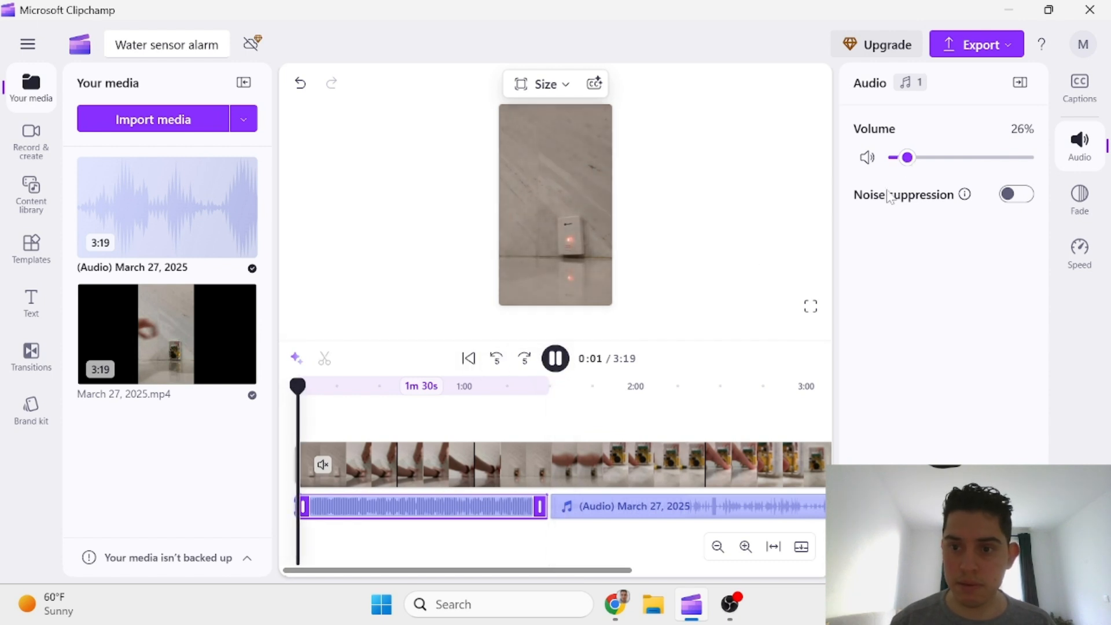
pyautogui.moveTo(912, 159)
pyautogui.mouseDown()
pyautogui.moveTo(896, 162)
pyautogui.moveTo(913, 174)
pyautogui.mouseUp()
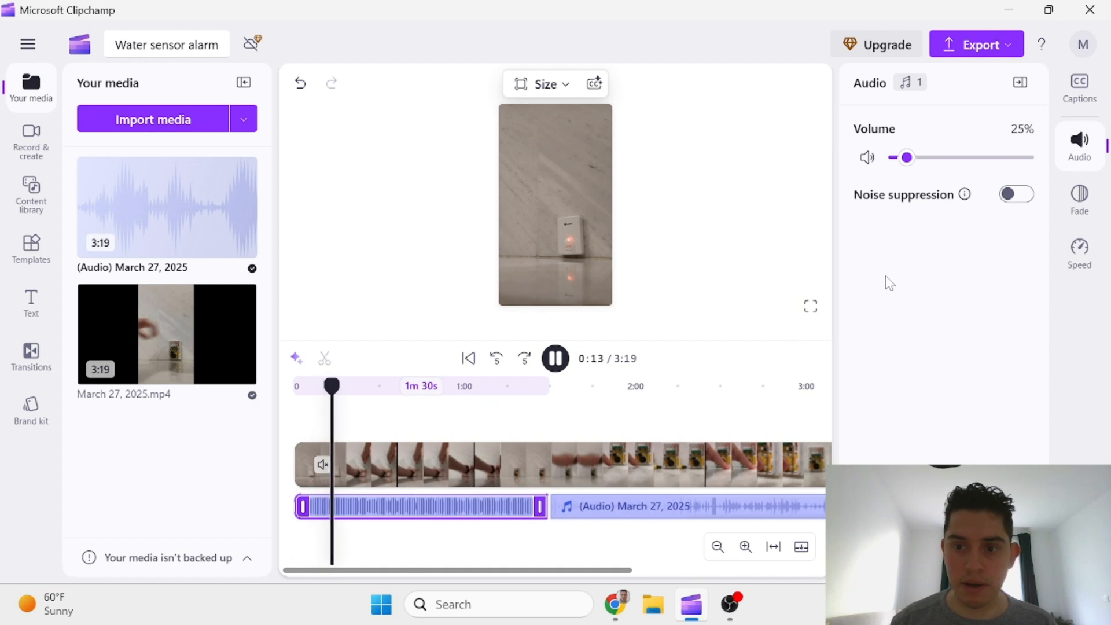
# Play the video from 1:26 across the audio split, closing the captions settings, and pause at 1:40
pyautogui.click(537, 428)
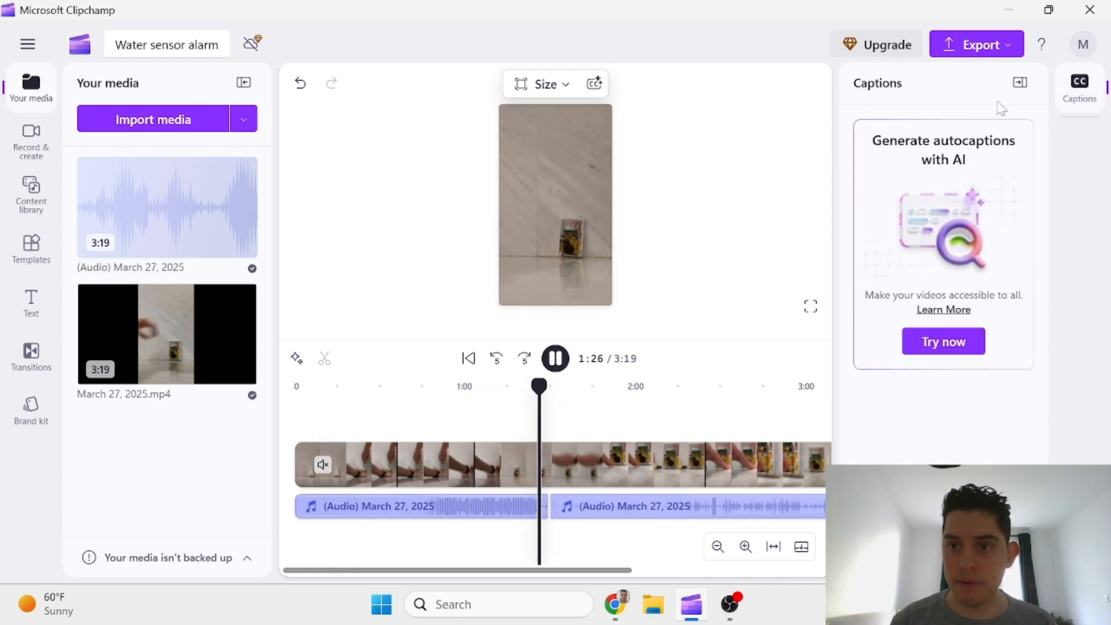
pyautogui.click(1077, 101)
pyautogui.click(554, 457)
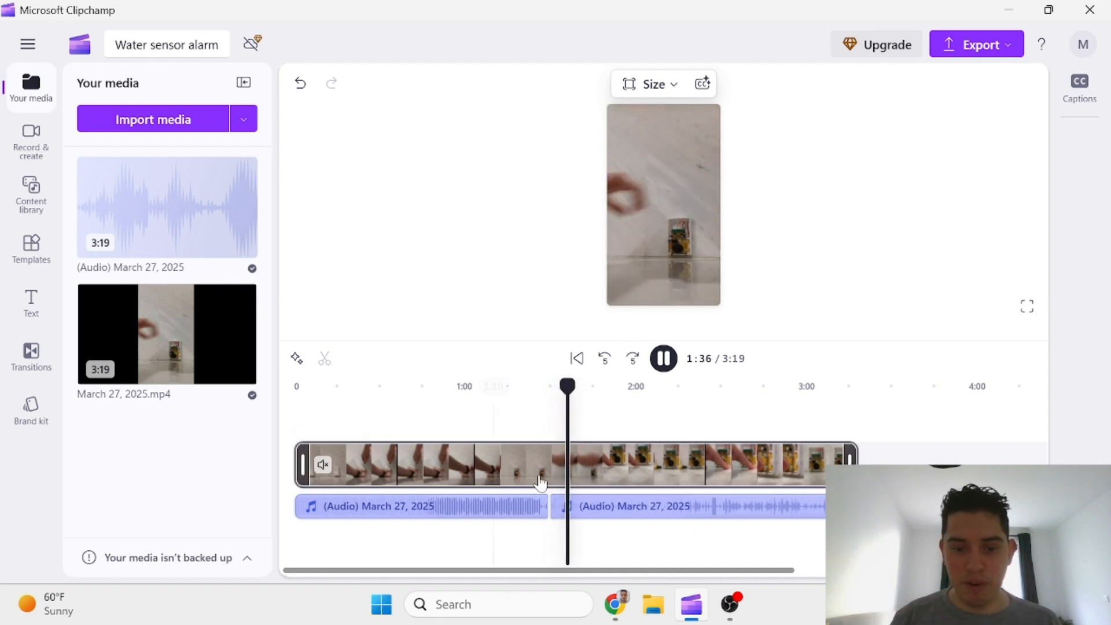
pyautogui.click(663, 359)
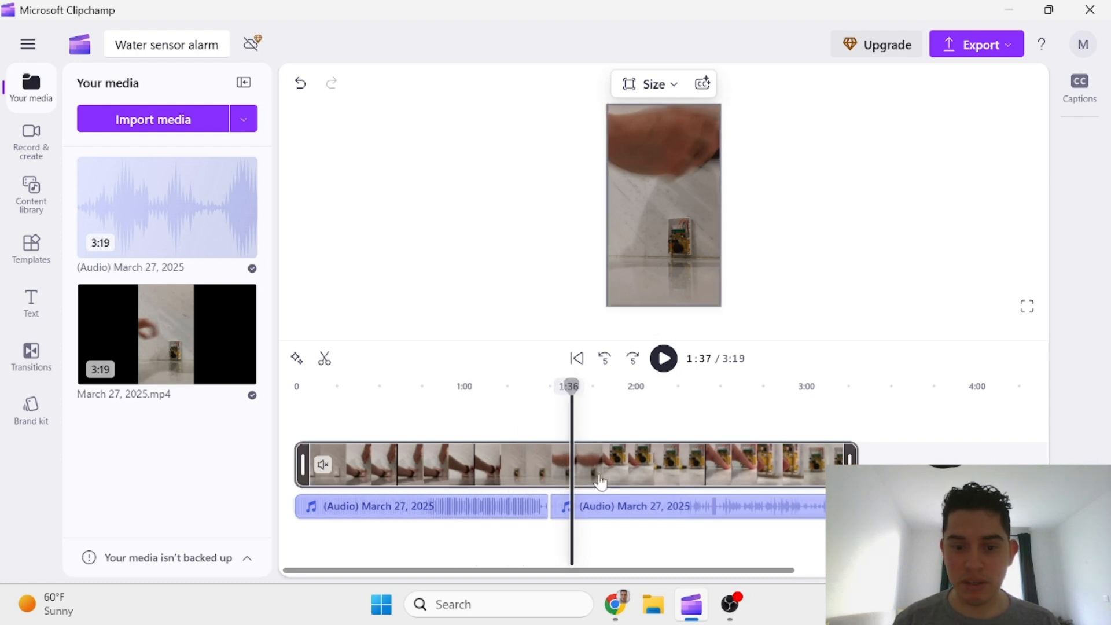
pyautogui.click(663, 358)
# Check the first audio segment's volume setting and replay the audio split from 1:26, pausing at 1:32
pyautogui.click(483, 516)
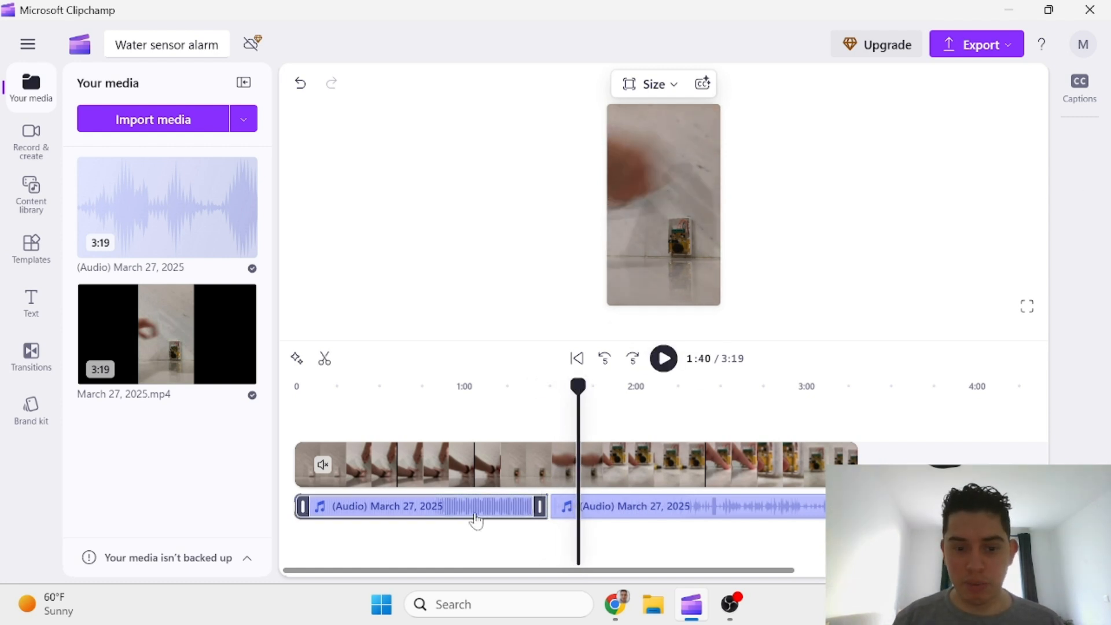
pyautogui.click(466, 520)
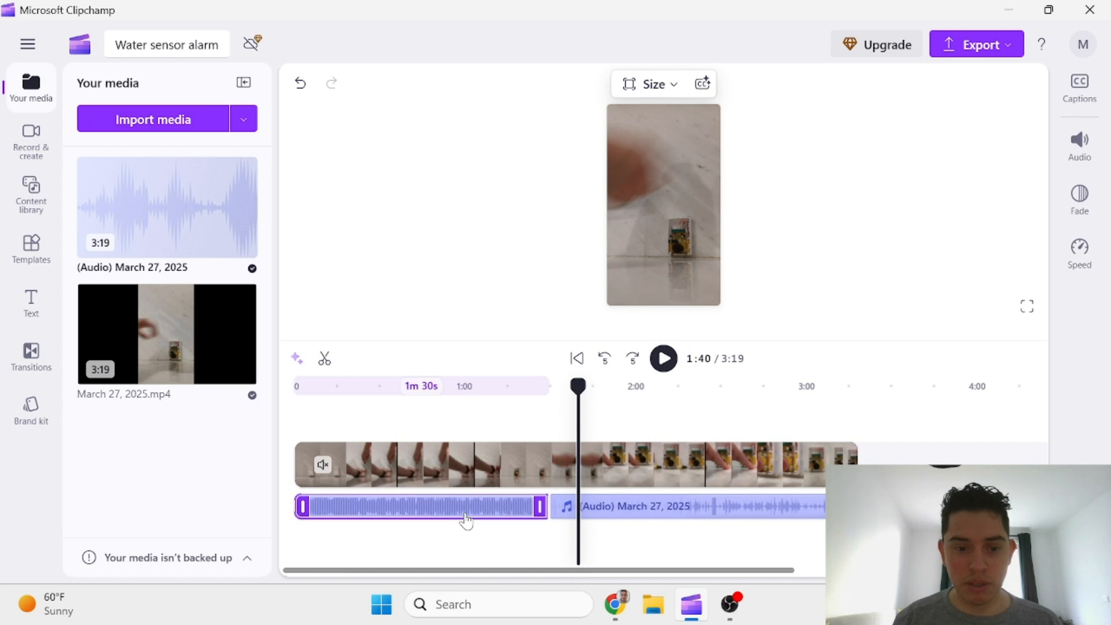
pyautogui.click(1092, 145)
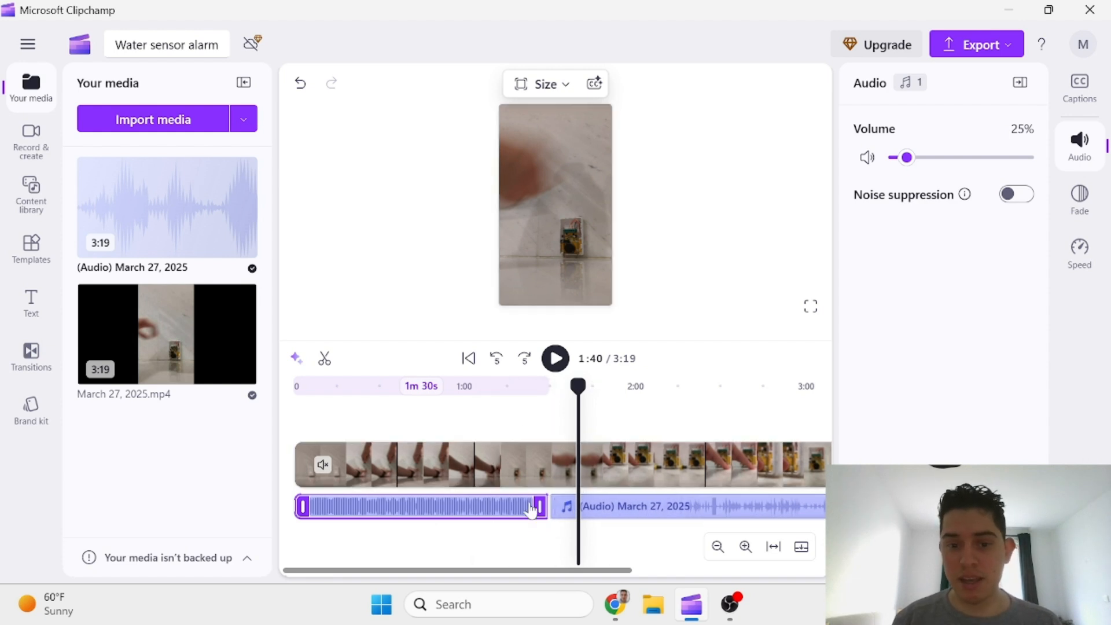
pyautogui.click(540, 425)
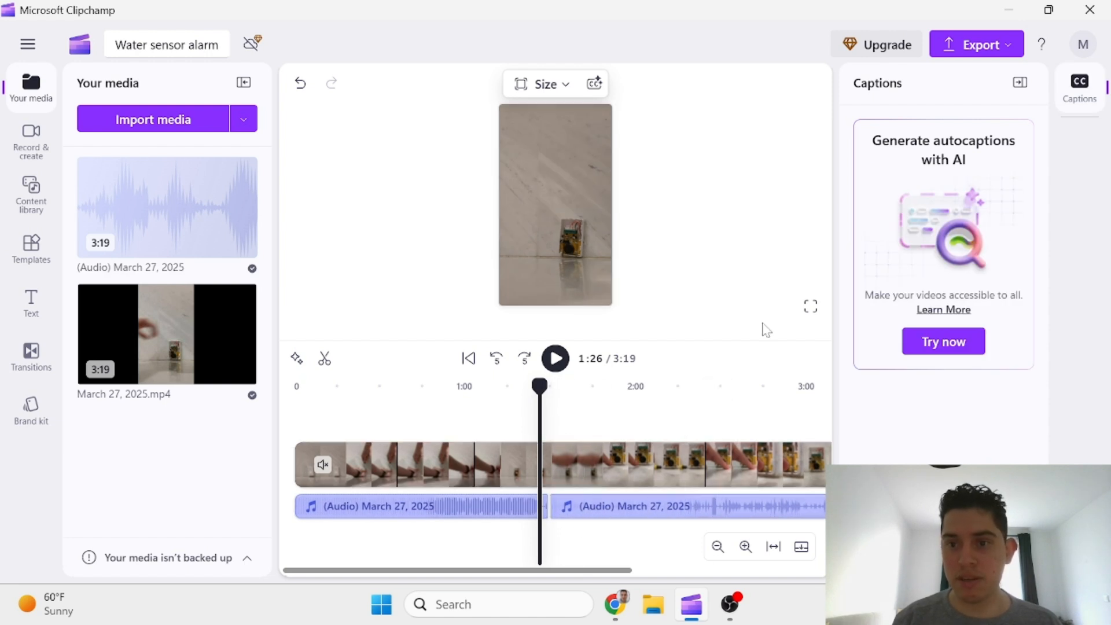
pyautogui.click(1067, 84)
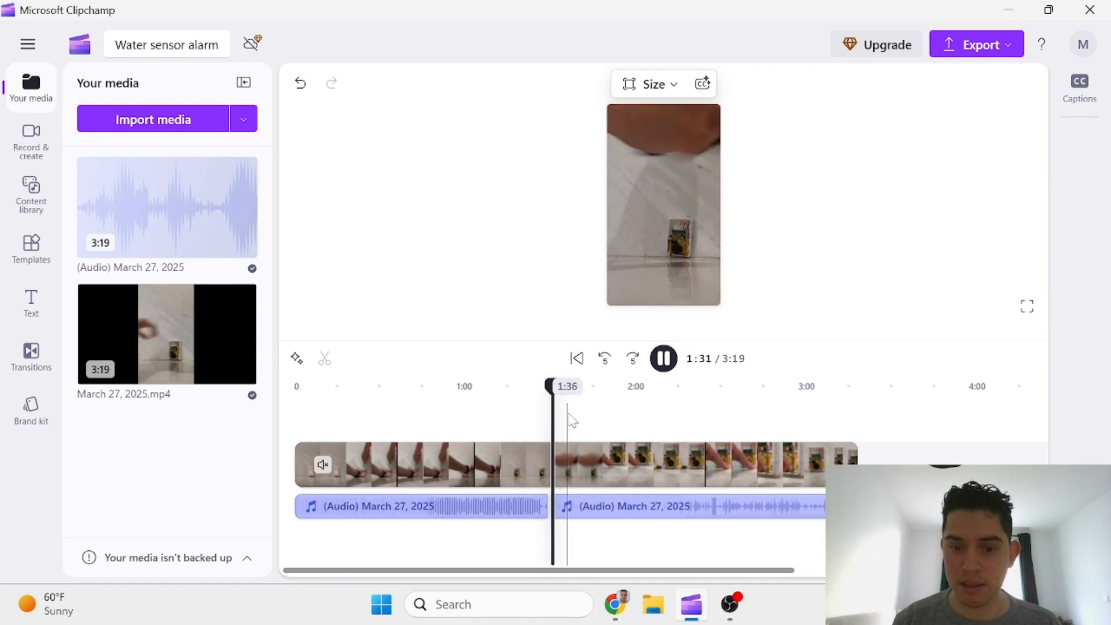
pyautogui.click(670, 363)
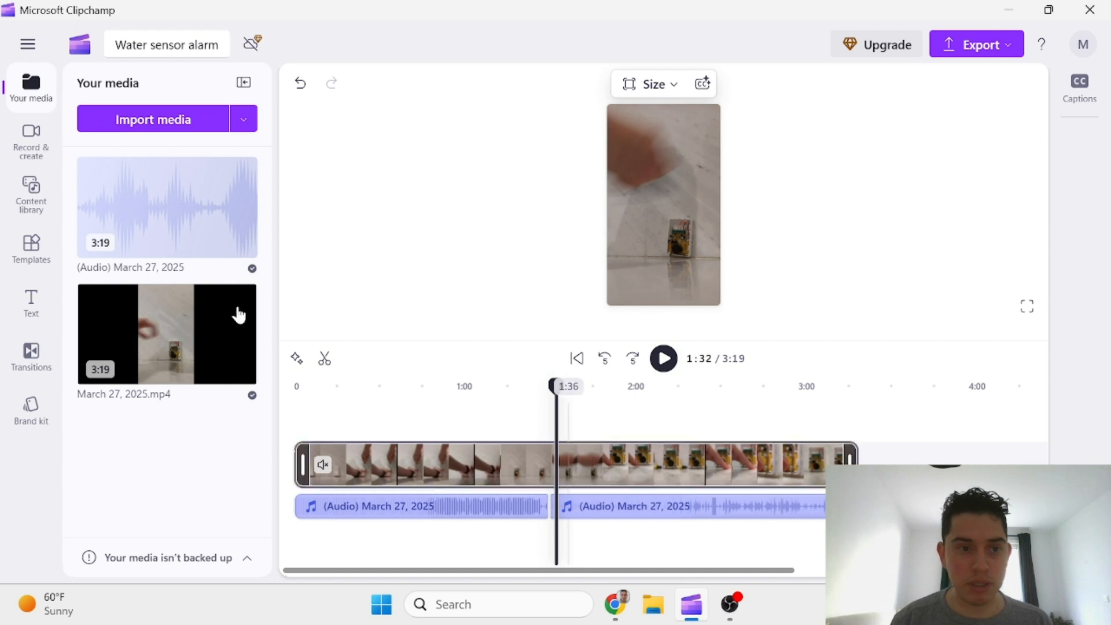
# Open media import and rename the (Audio) March 27, 2025 file in Downloads as music
pyautogui.click(199, 122)
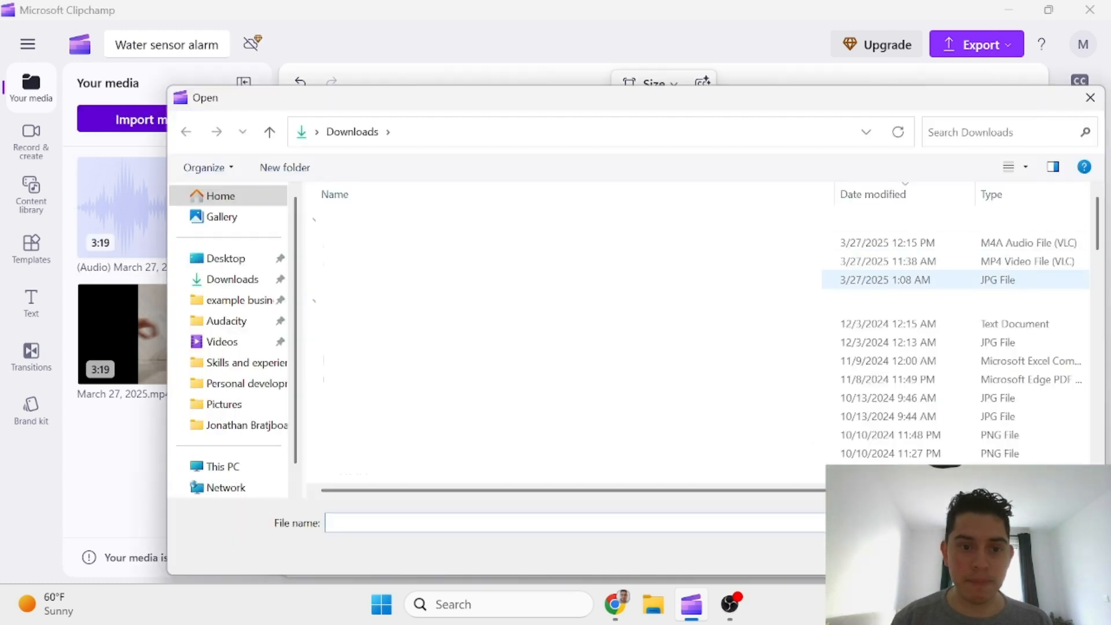
pyautogui.scroll(-2, 567, 378)
pyautogui.scroll(2, 567, 379)
pyautogui.scroll(-2, 567, 379)
pyautogui.scroll(2, 567, 378)
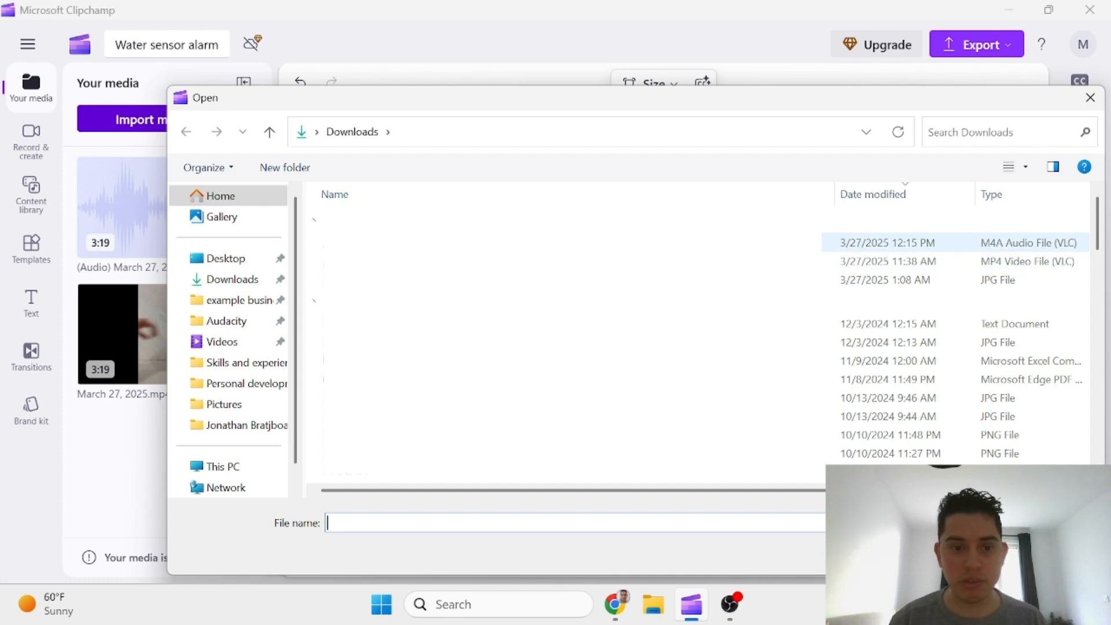
pyautogui.click(386, 243)
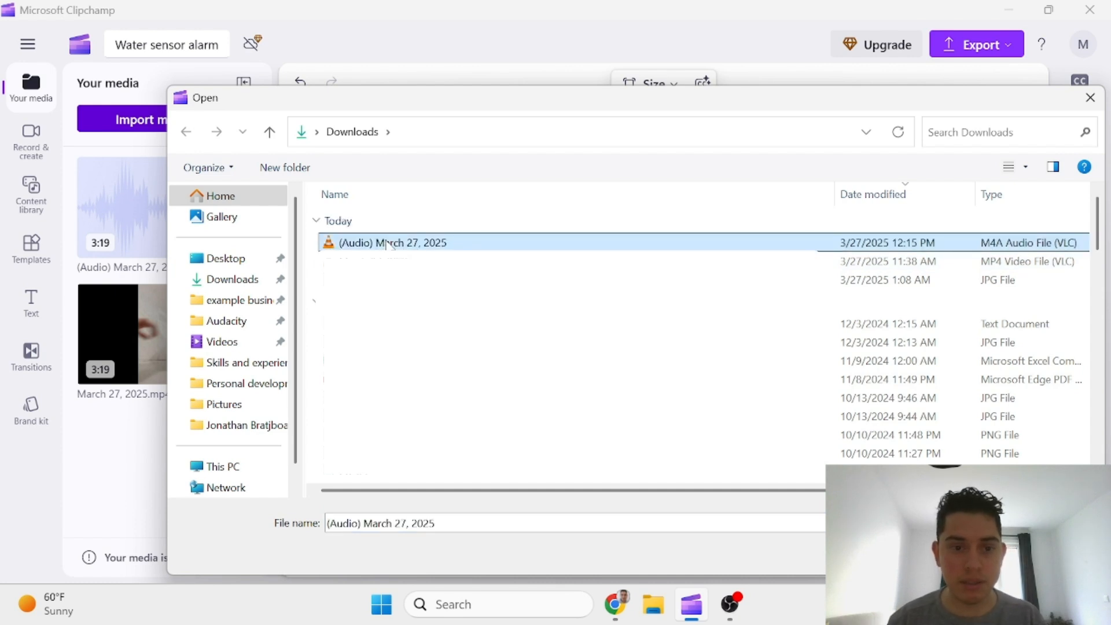
pyautogui.click(386, 244)
pyautogui.write('m')
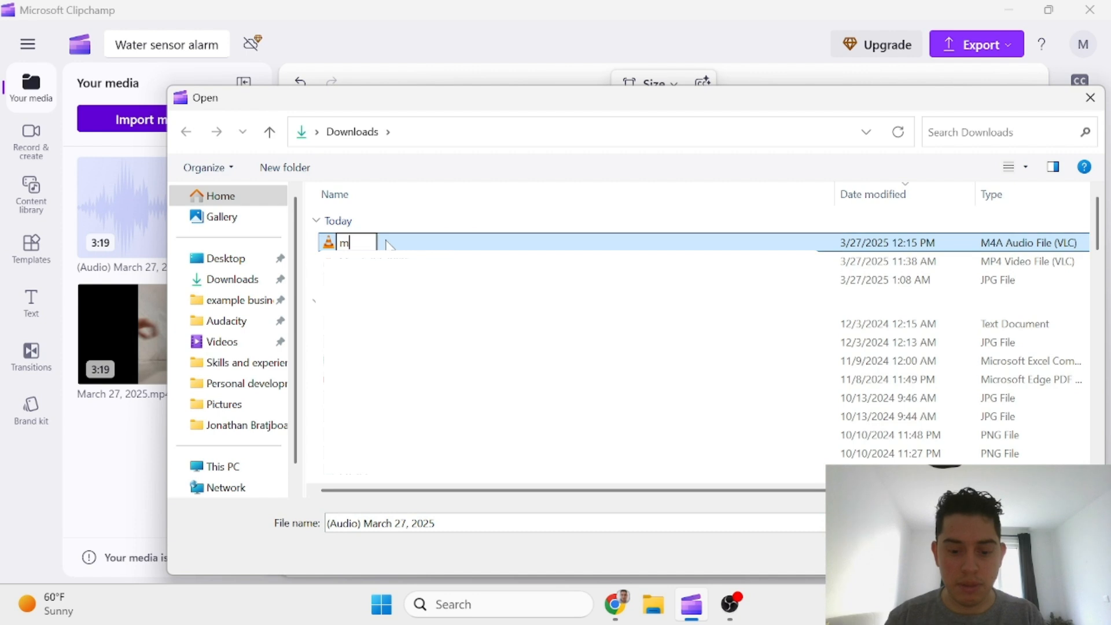
pyautogui.write('usic')
pyautogui.press('BackSpace')
pyautogui.press('BackSpace')
pyautogui.press('BackSpace')
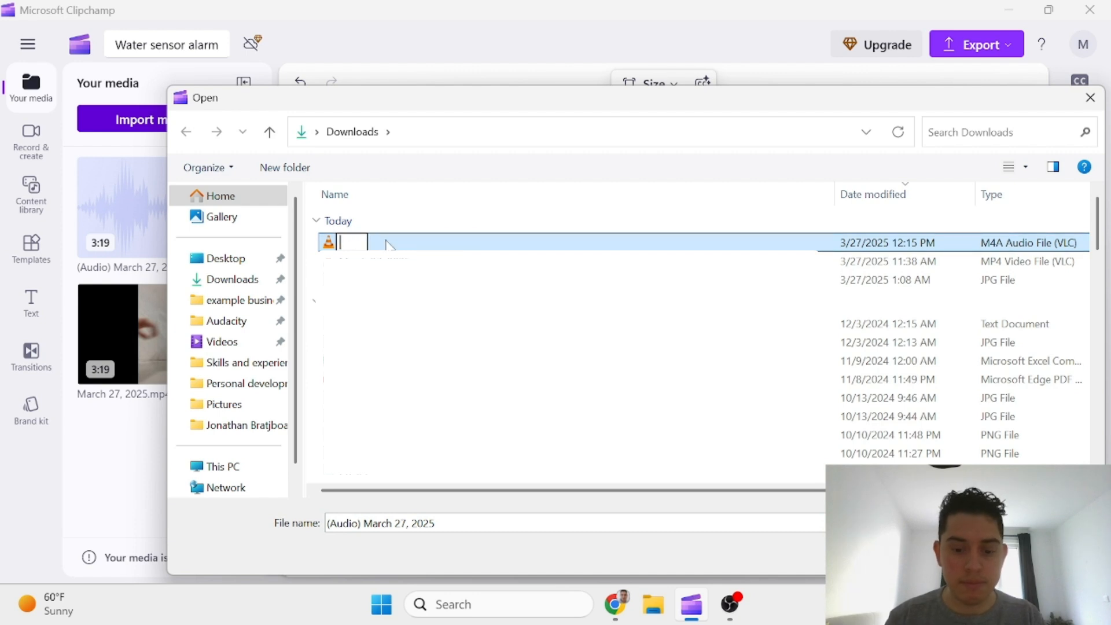
pyautogui.write('sic')
pyautogui.press('Return')
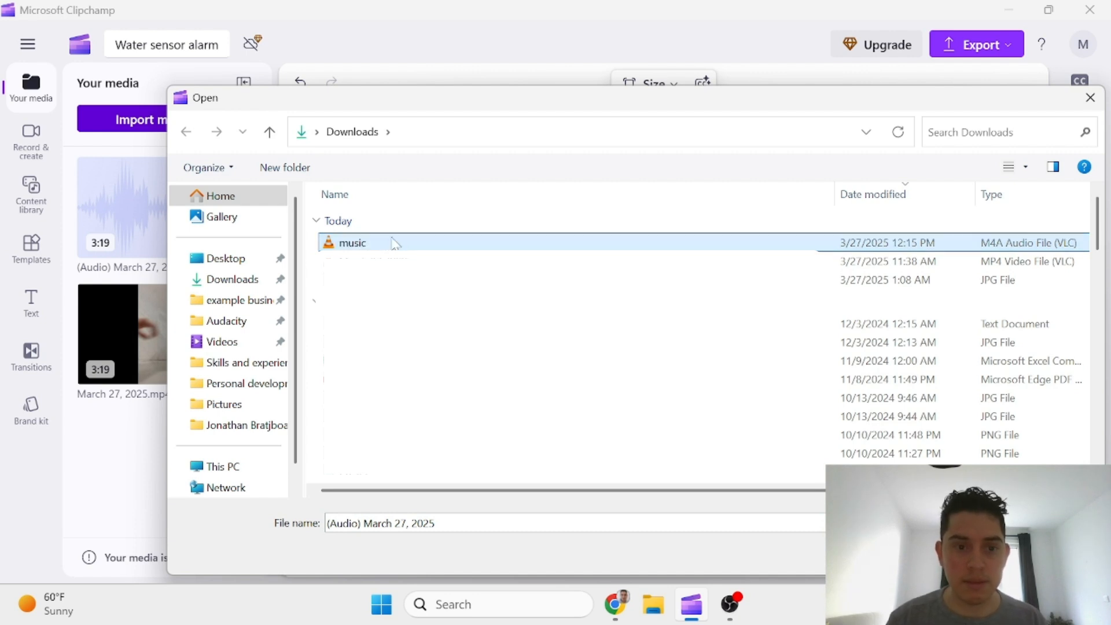
# Try twice to import the music audio file from Downloads into the project media
pyautogui.click(399, 242)
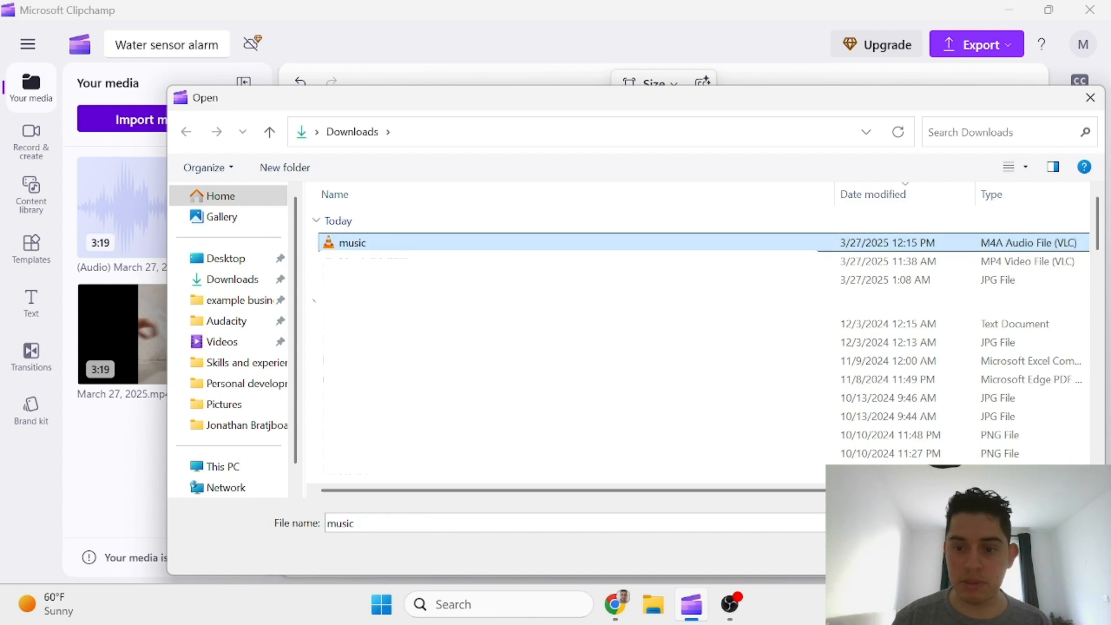
pyautogui.click(965, 551)
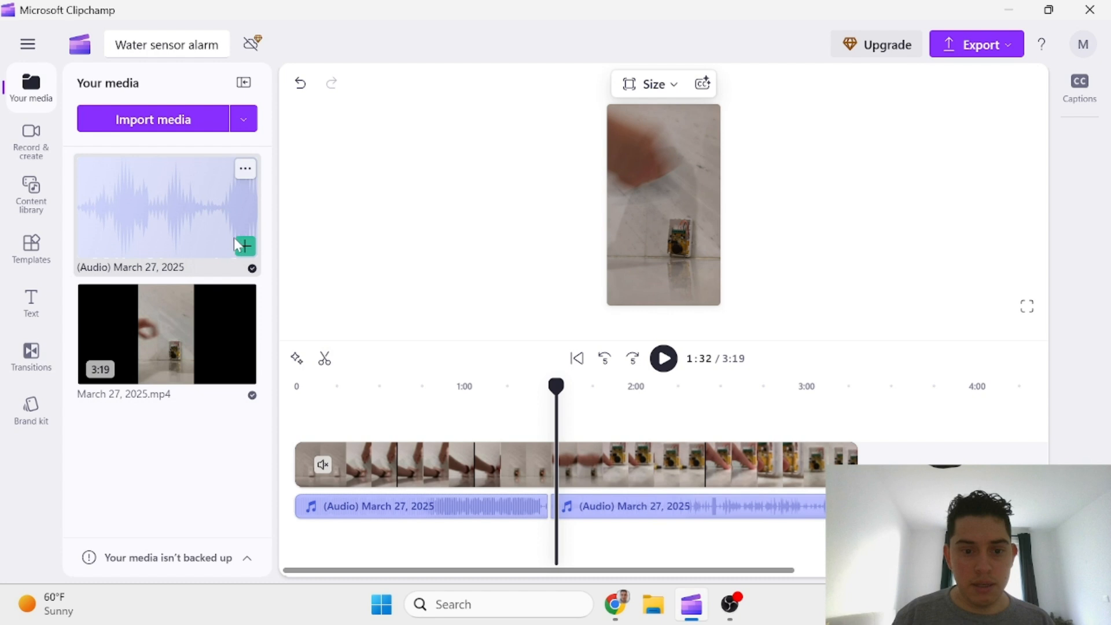
pyautogui.click(179, 116)
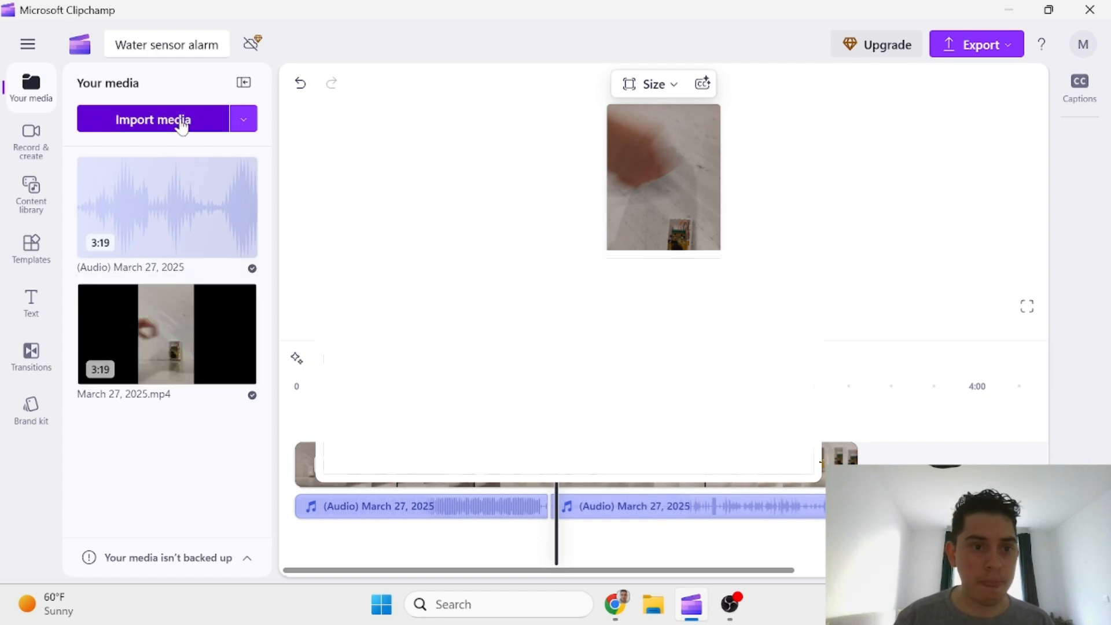
pyautogui.click(382, 244)
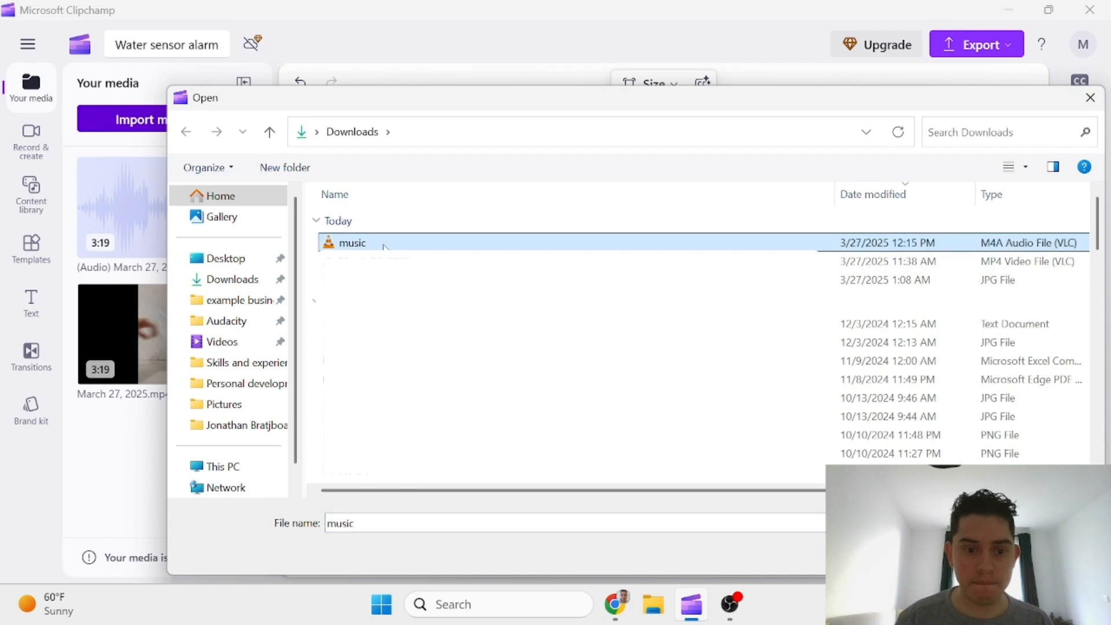
pyautogui.doubleClick(383, 243)
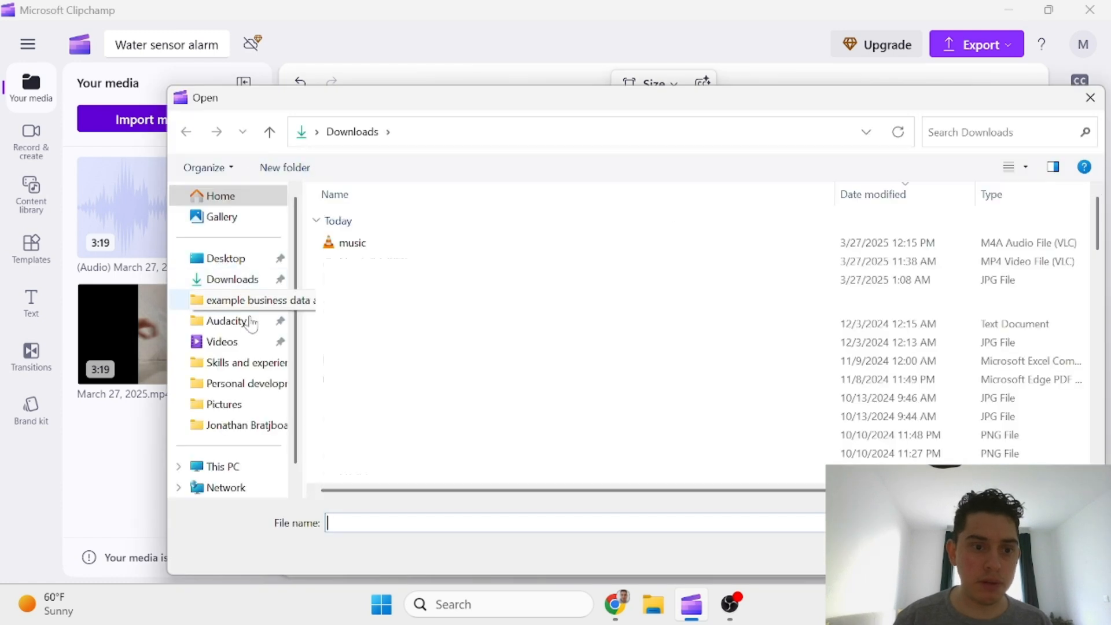
# Import the night-in-kyoto-avbe-main-version-21302-01-57 audio file from the Video_archive folder in Videos
pyautogui.click(238, 343)
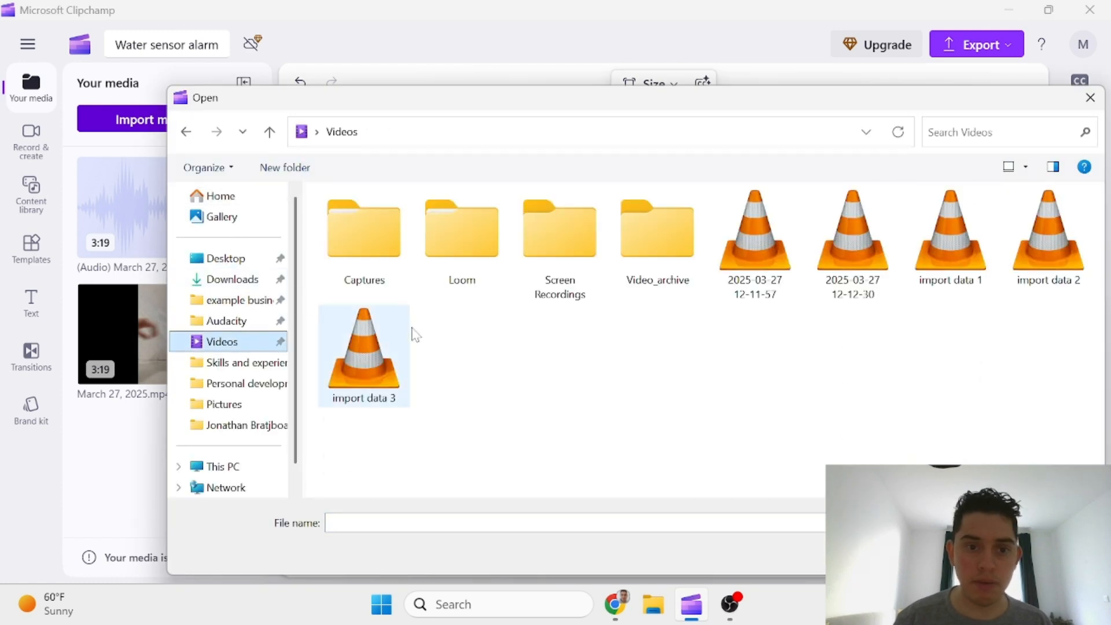
pyautogui.doubleClick(640, 250)
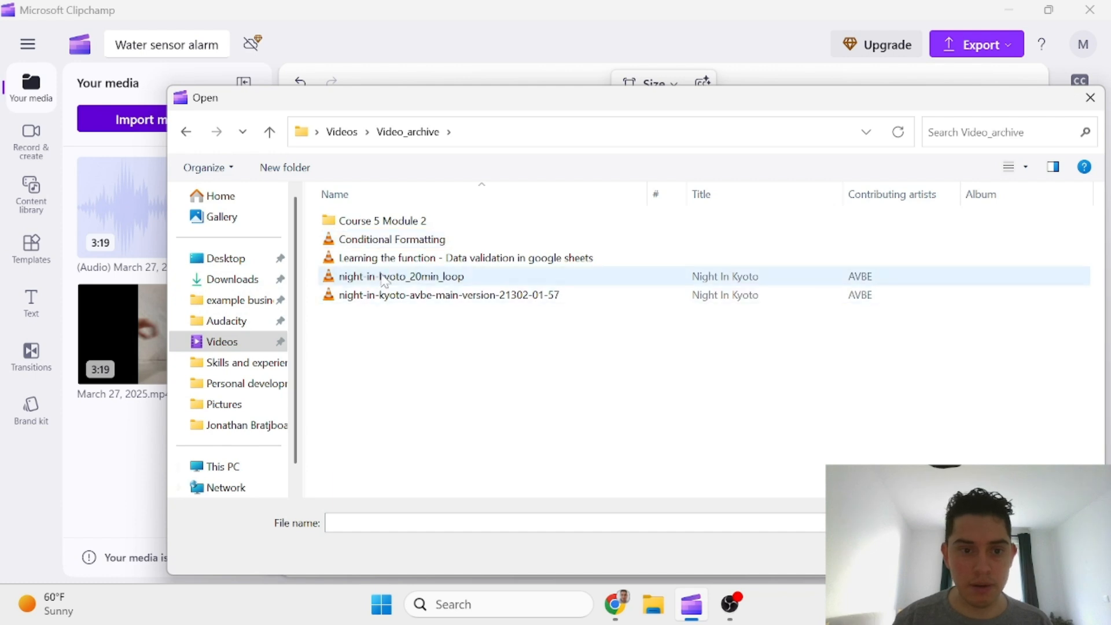
pyautogui.click(443, 297)
pyautogui.doubleClick(443, 296)
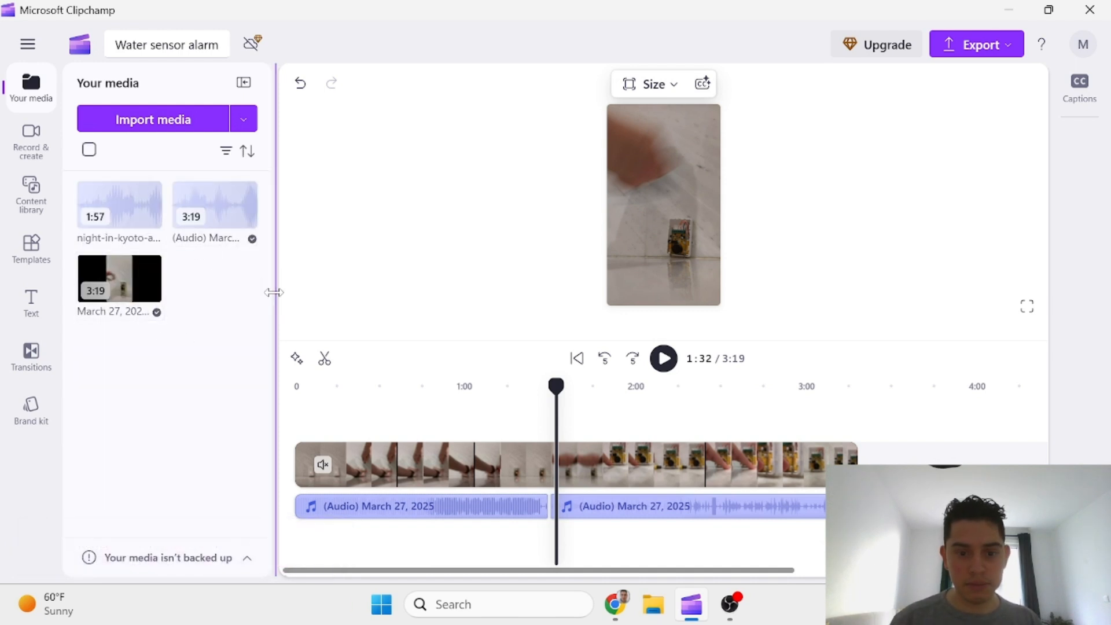
# Place the night-in-kyoto music on its own track from the video's start and play the opening briefly
pyautogui.click(576, 359)
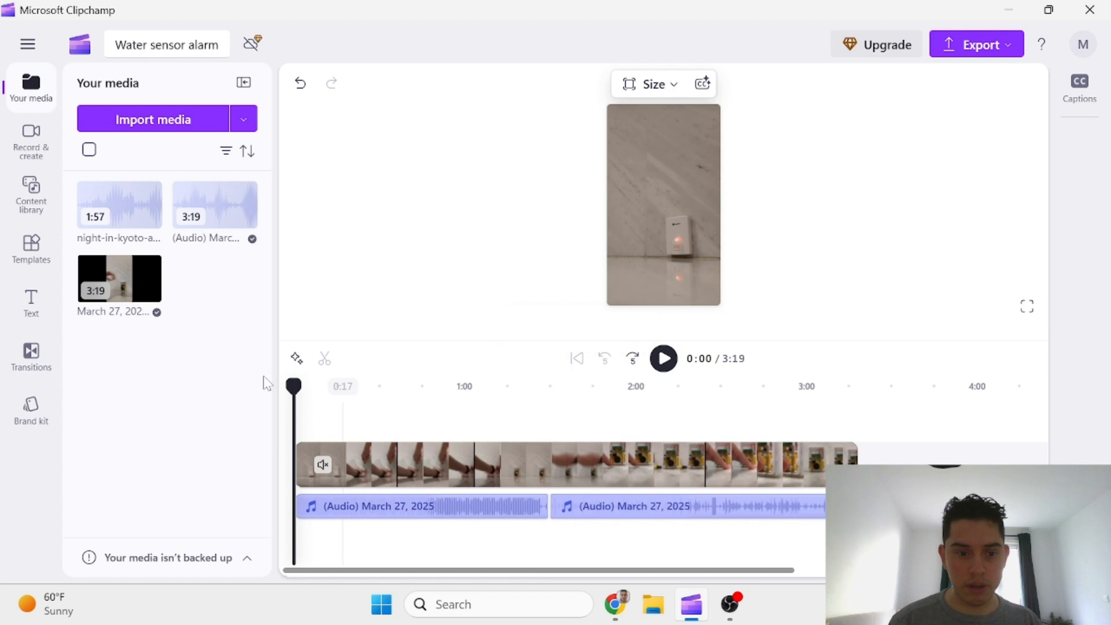
pyautogui.moveTo(126, 212); pyautogui.dragTo(383, 543)
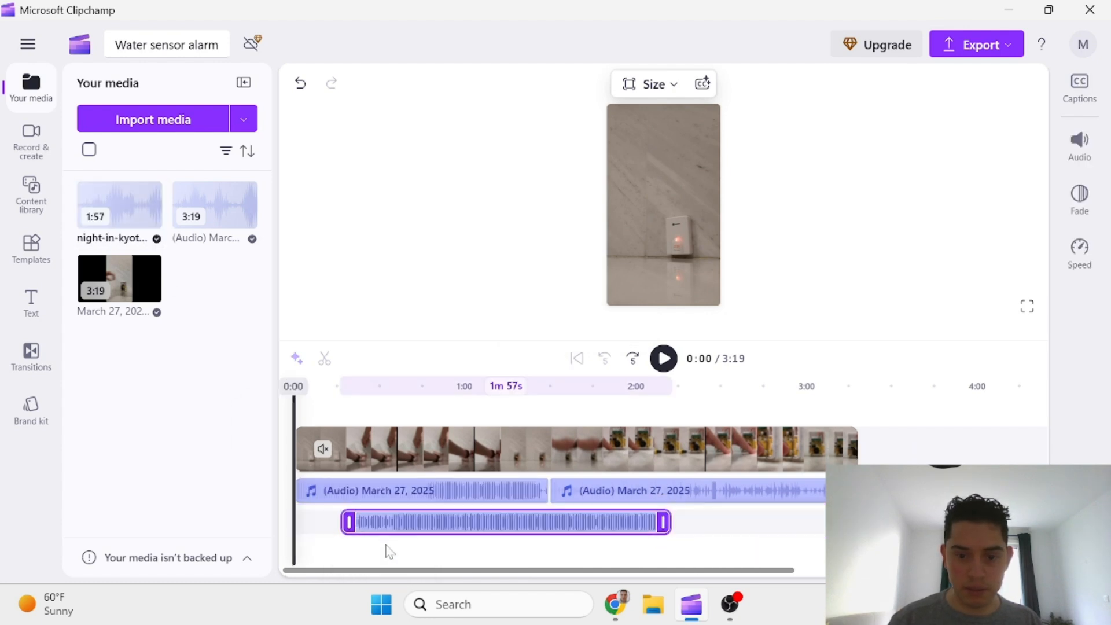
pyautogui.moveTo(444, 522); pyautogui.dragTo(379, 536)
pyautogui.click(663, 358)
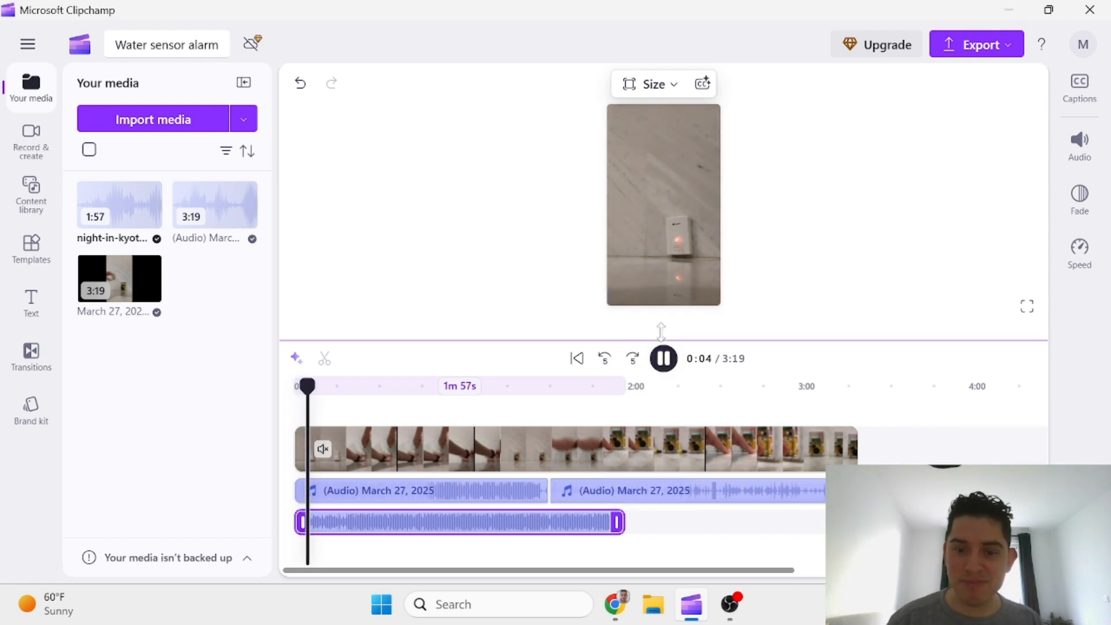
pyautogui.click(669, 371)
# Add a second copy of the night-in-kyoto music directly after the first and play across their join, pausing at 1:59
pyautogui.moveTo(618, 521); pyautogui.dragTo(816, 519)
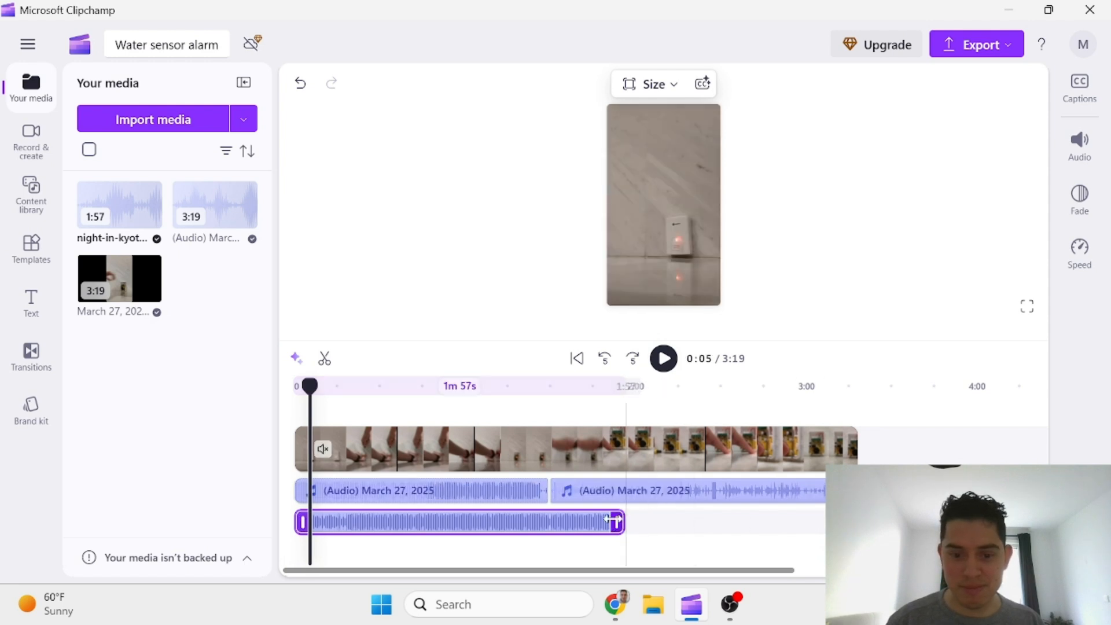
pyautogui.moveTo(129, 202); pyautogui.dragTo(683, 528)
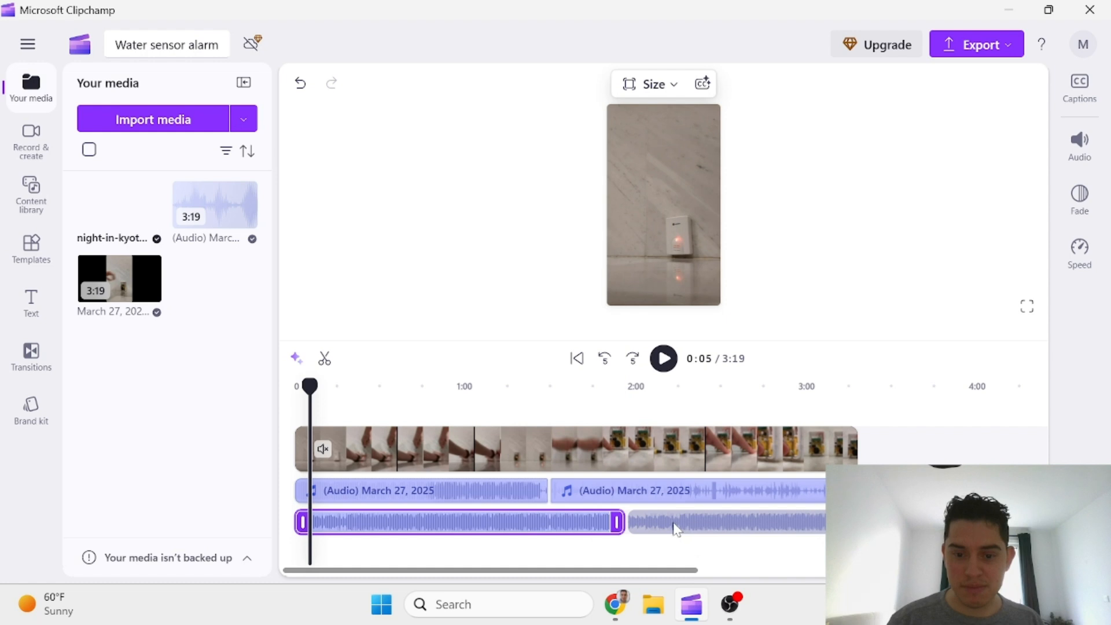
pyautogui.click(613, 412)
pyautogui.click(660, 363)
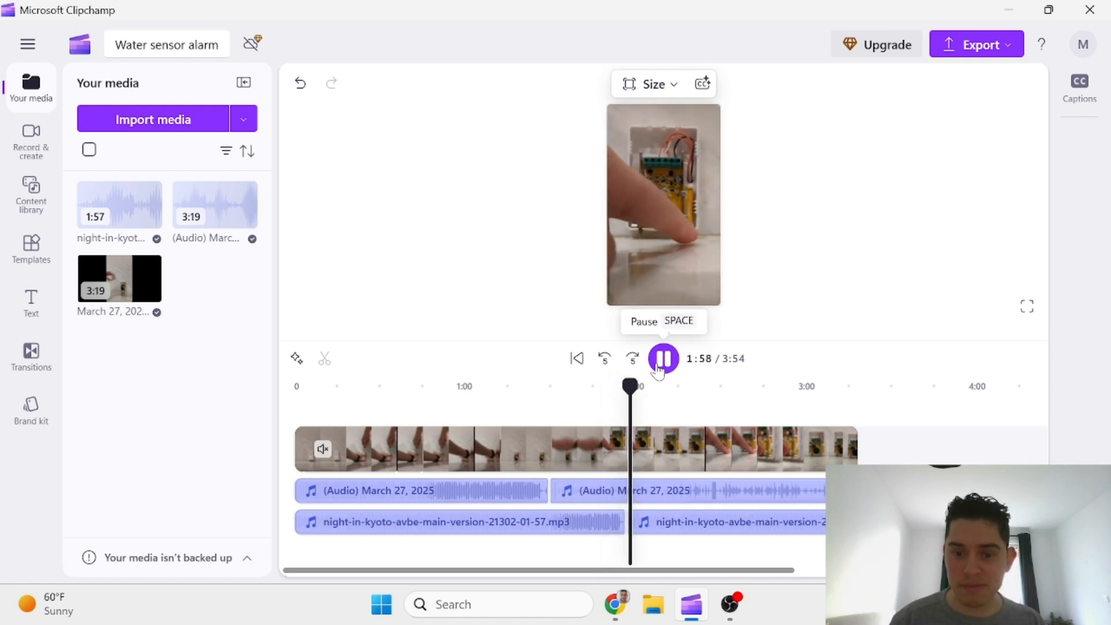
pyautogui.click(663, 359)
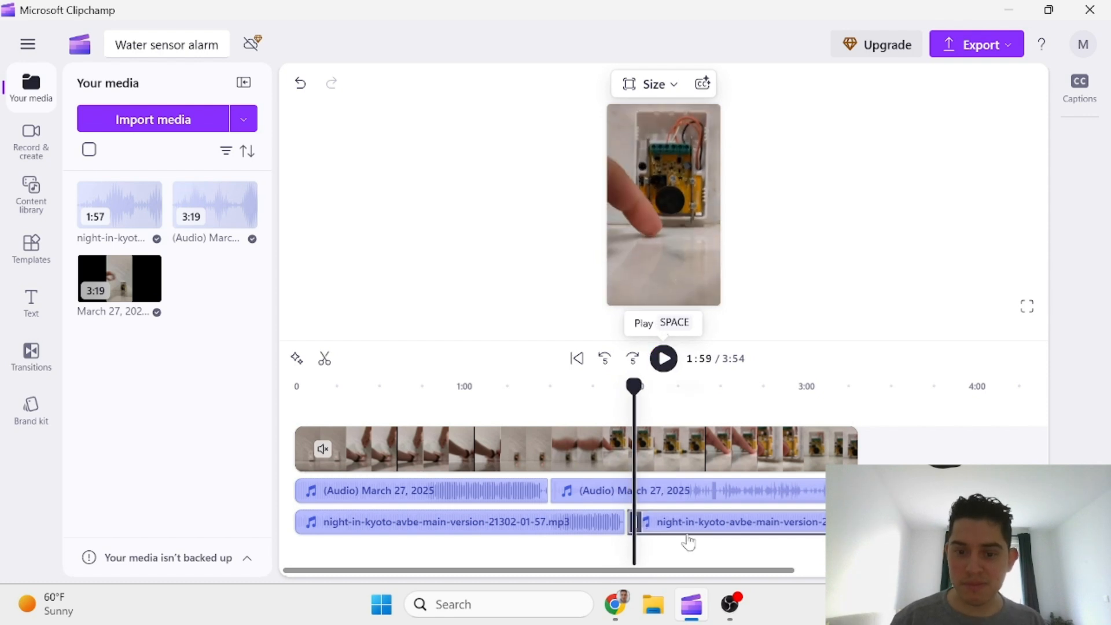
# Move the second music copy to a separate track overlapping the first copy's end, and play the overlap until 2:00
pyautogui.moveTo(704, 528)
pyautogui.mouseDown()
pyautogui.moveTo(702, 567)
pyautogui.moveTo(691, 554)
pyautogui.mouseUp()
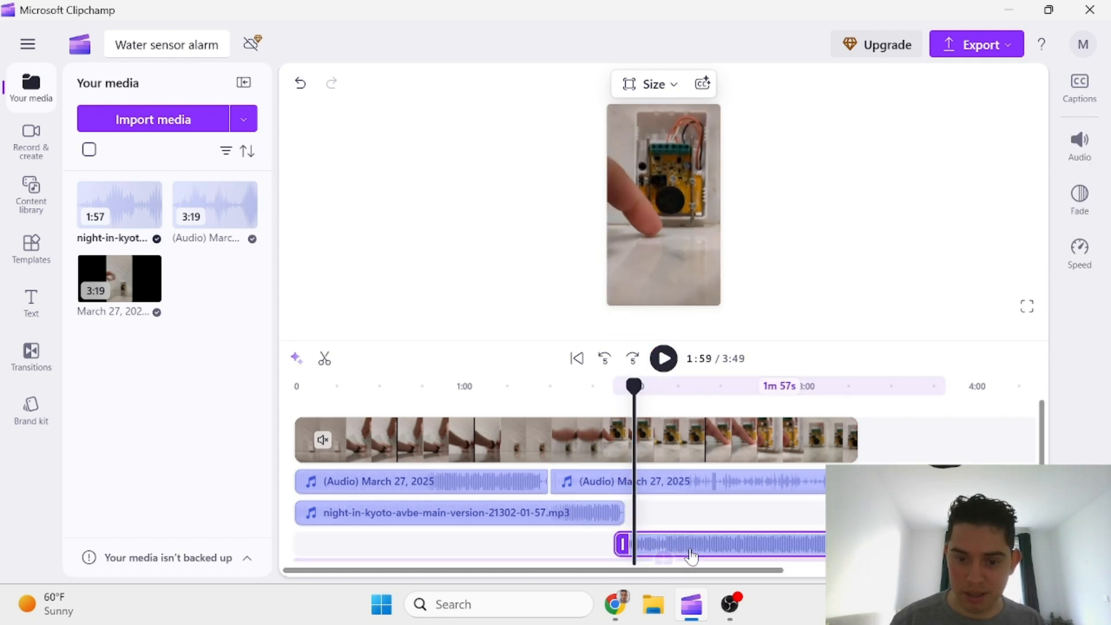
pyautogui.click(613, 405)
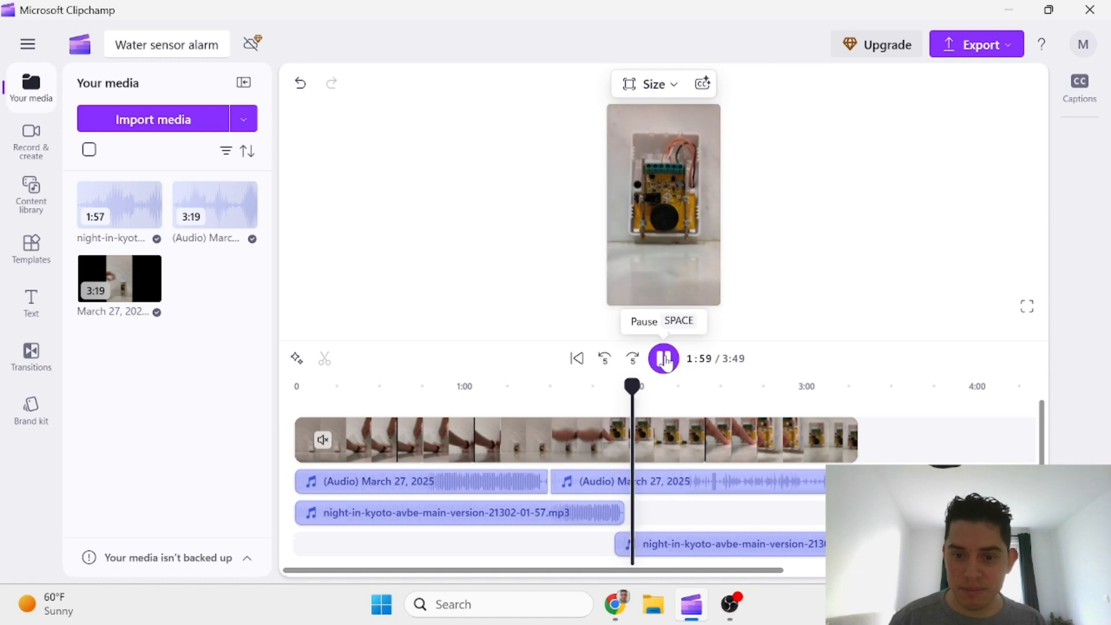
pyautogui.click(664, 358)
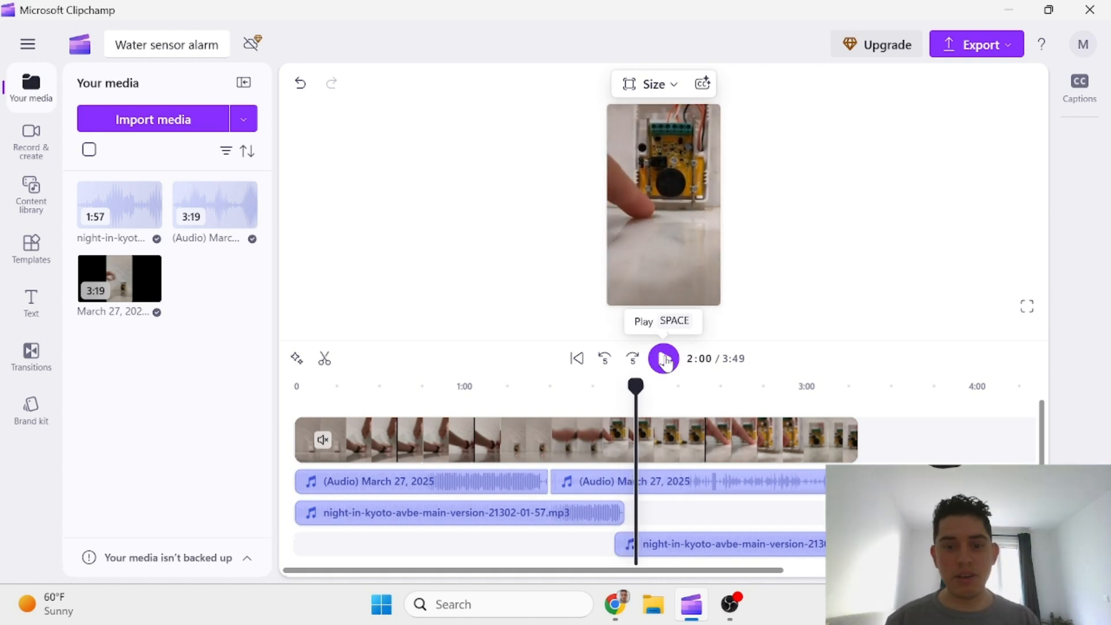
# Delete both night-in-kyoto music clips from the timeline
pyautogui.click(581, 517)
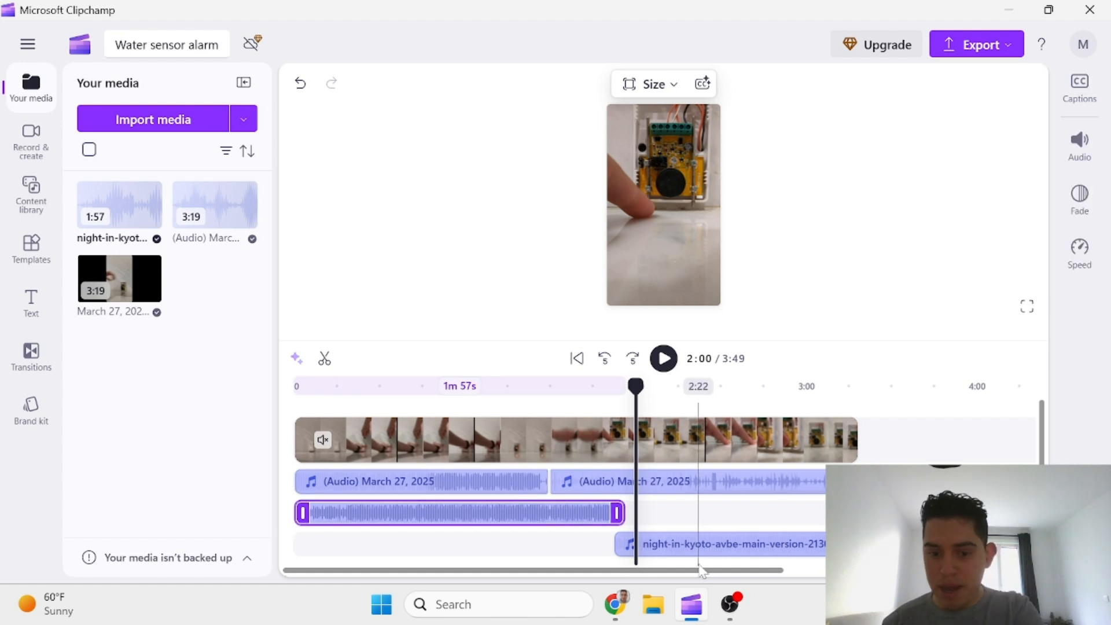
pyautogui.press('Delete')
pyautogui.click(724, 527)
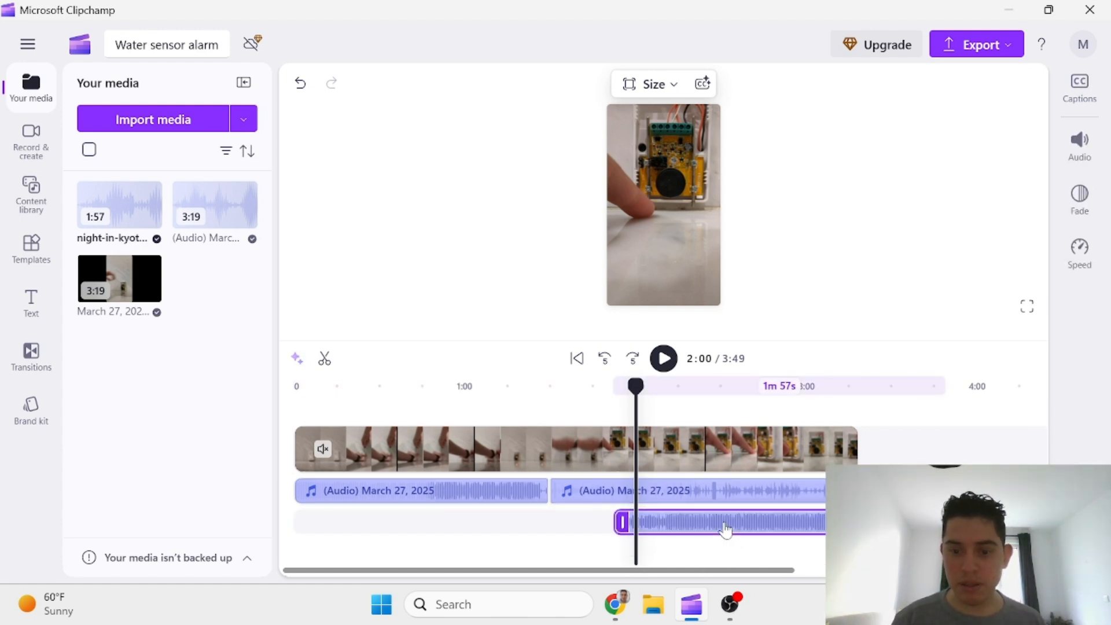
pyautogui.press('Delete')
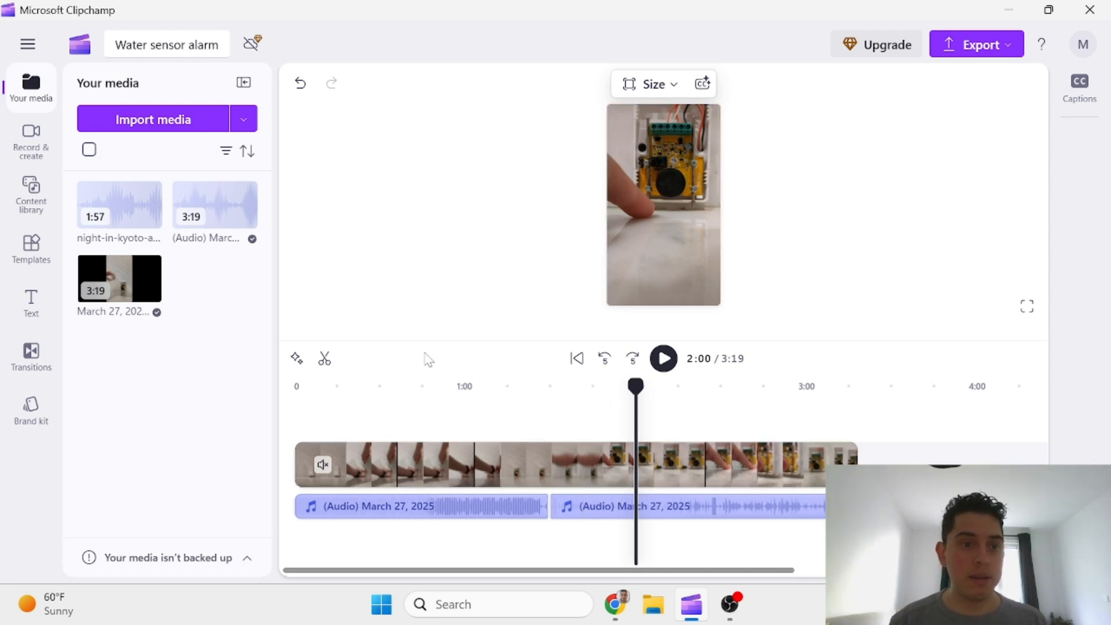
# Export the video at 1080p and look over the OneDrive save settings, minimizing the File Explorer window
pyautogui.click(979, 54)
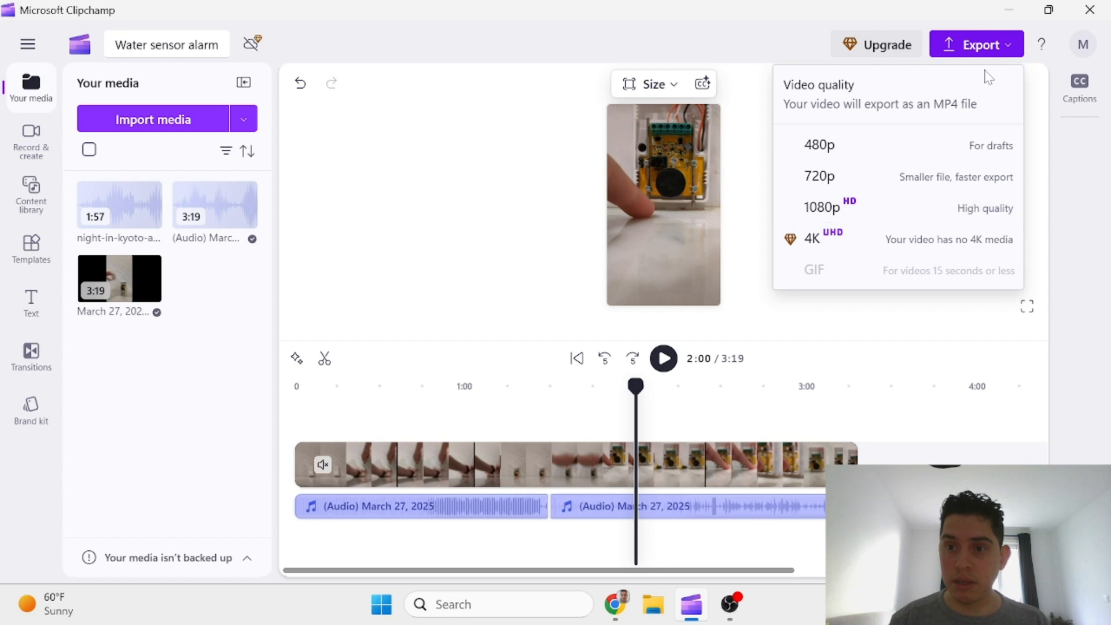
pyautogui.click(833, 216)
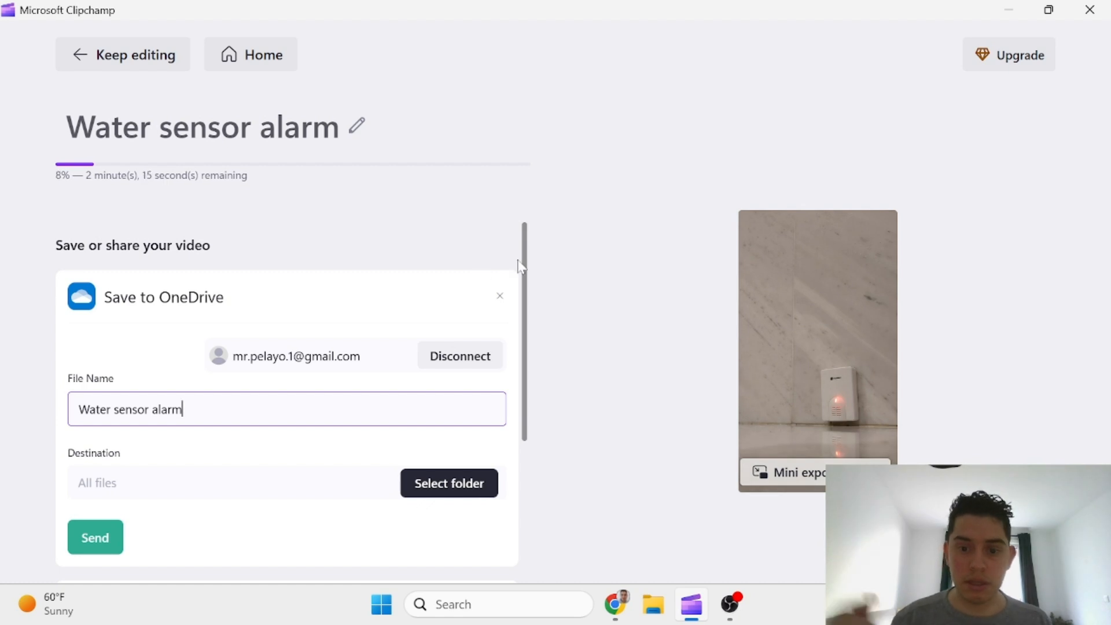
pyautogui.scroll(-3, 521, 266)
pyautogui.scroll(1, 522, 267)
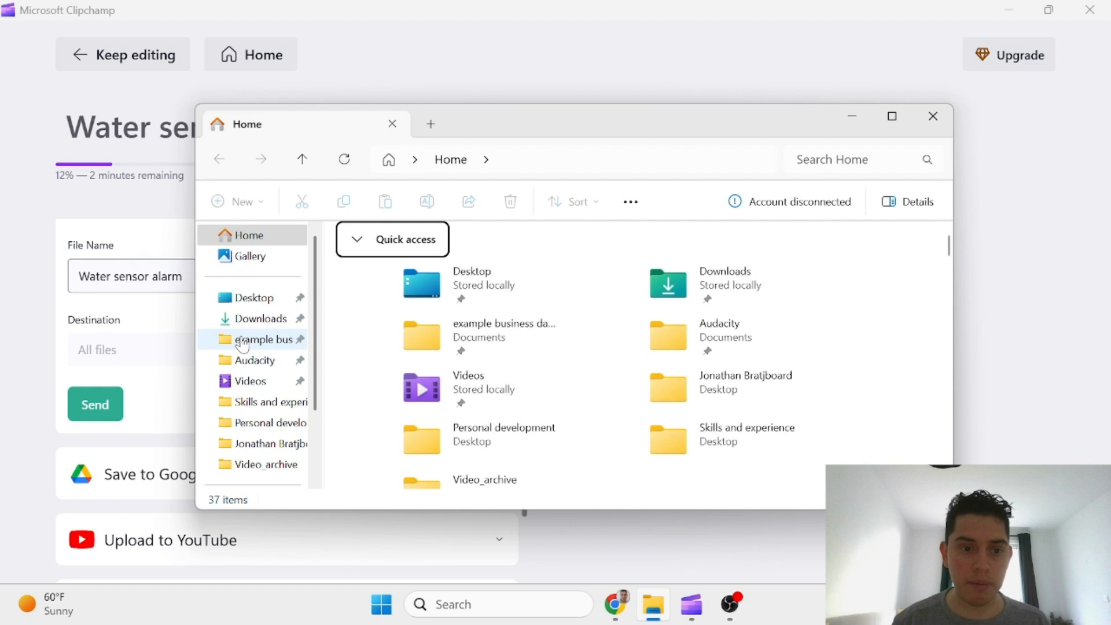
pyautogui.click(852, 119)
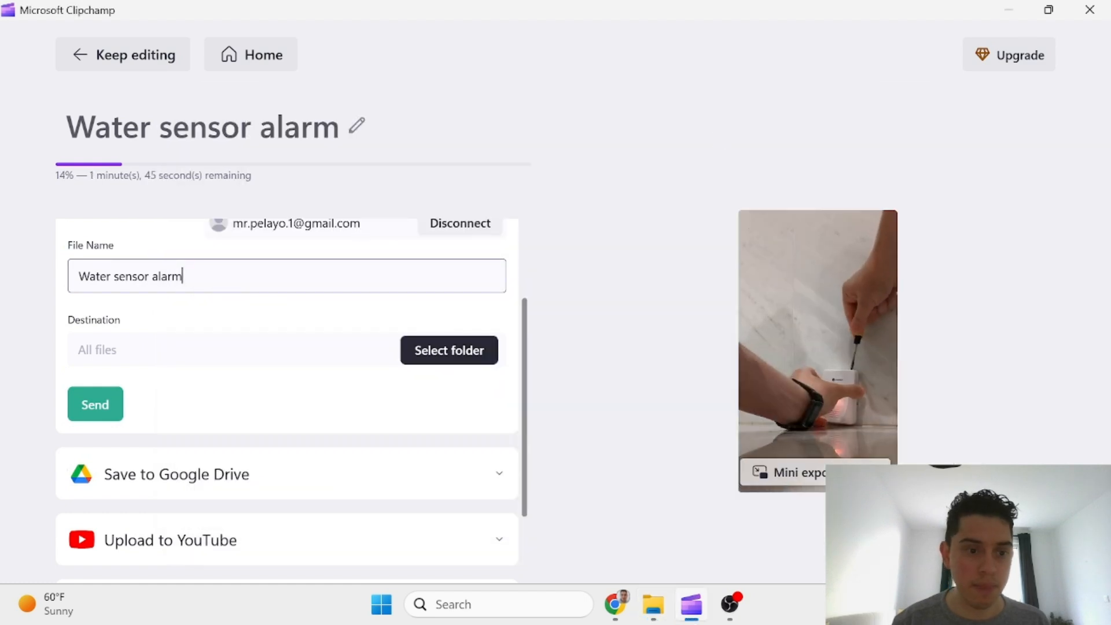
# Expand the YouTube upload options and review the title, description, privacy, category and keyword fields
pyautogui.scroll(-3, 426, 275)
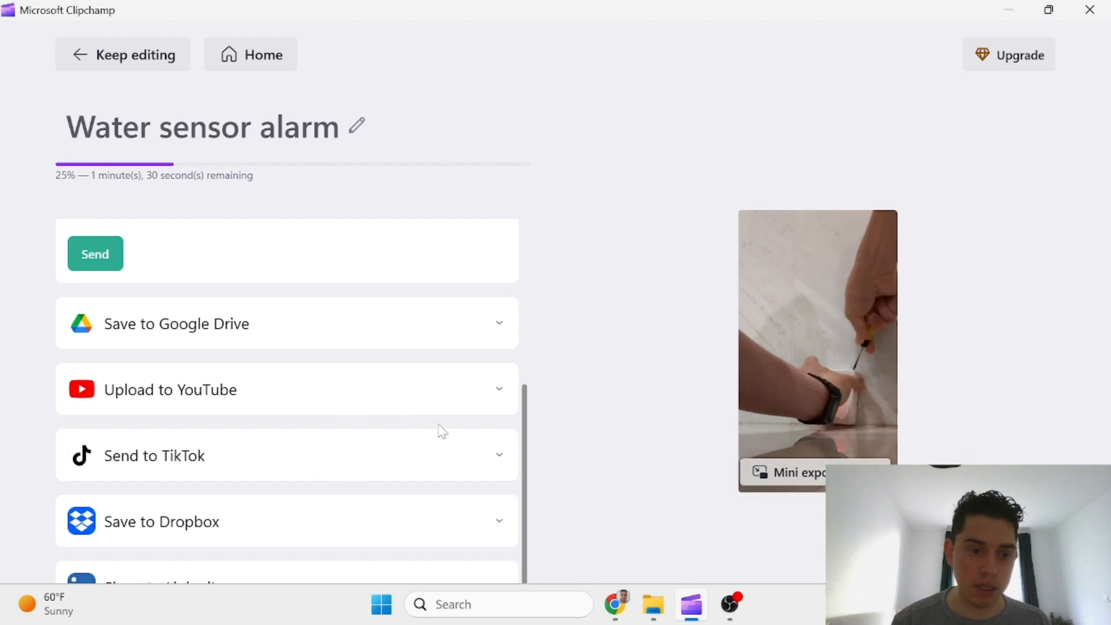
pyautogui.click(498, 390)
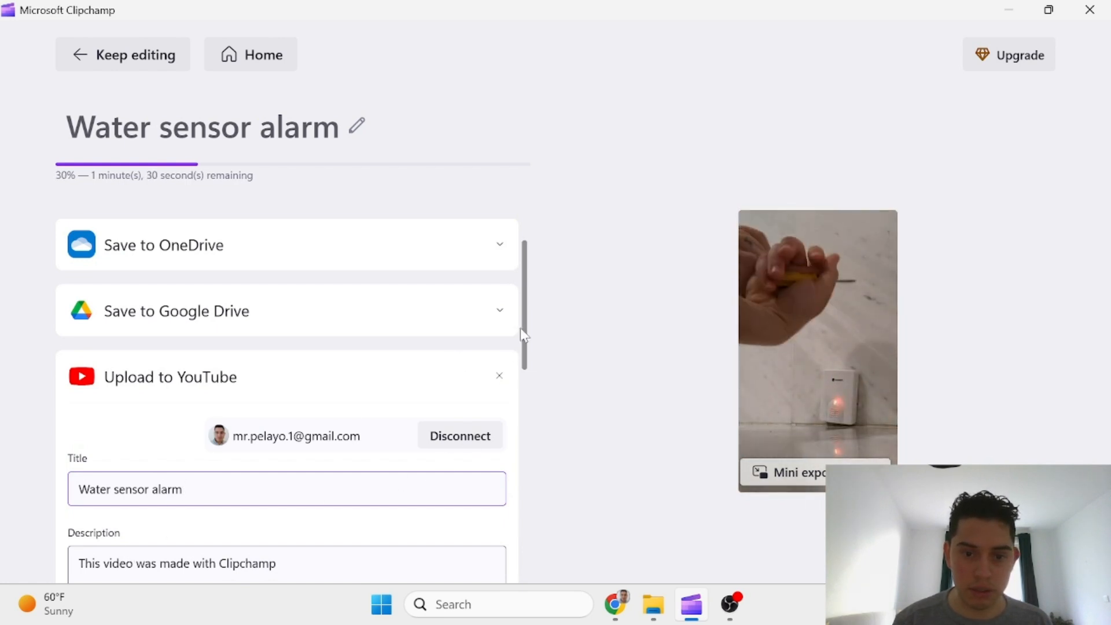
pyautogui.scroll(-1, 530, 341)
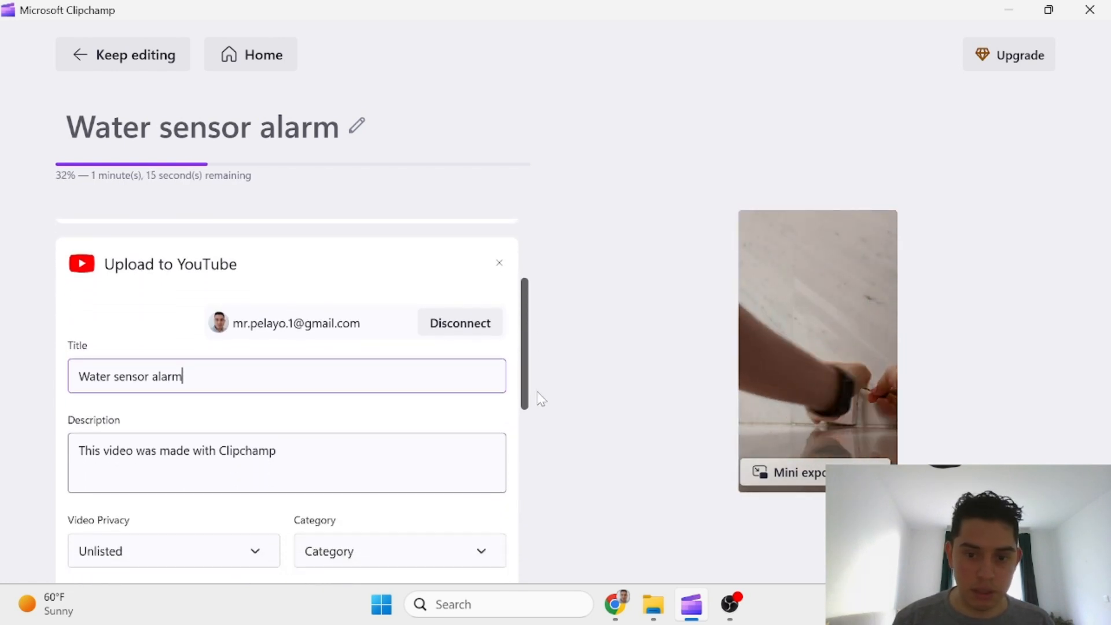
pyautogui.scroll(-2, 537, 392)
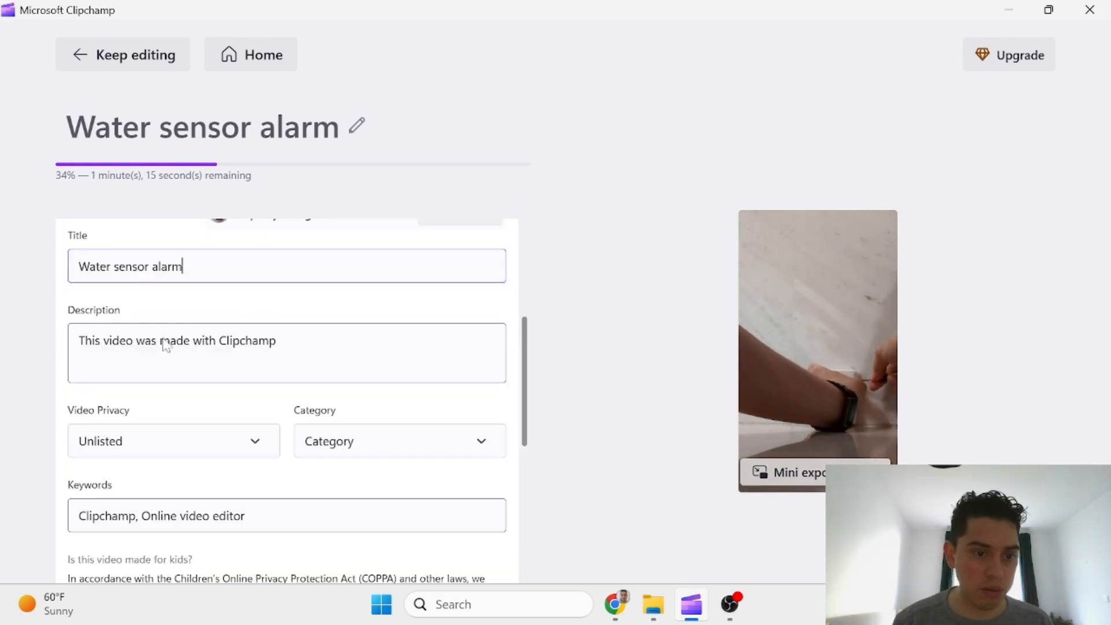
# Clear the default YouTube description and set the video privacy to Public
pyautogui.moveTo(282, 364); pyautogui.dragTo(79, 345)
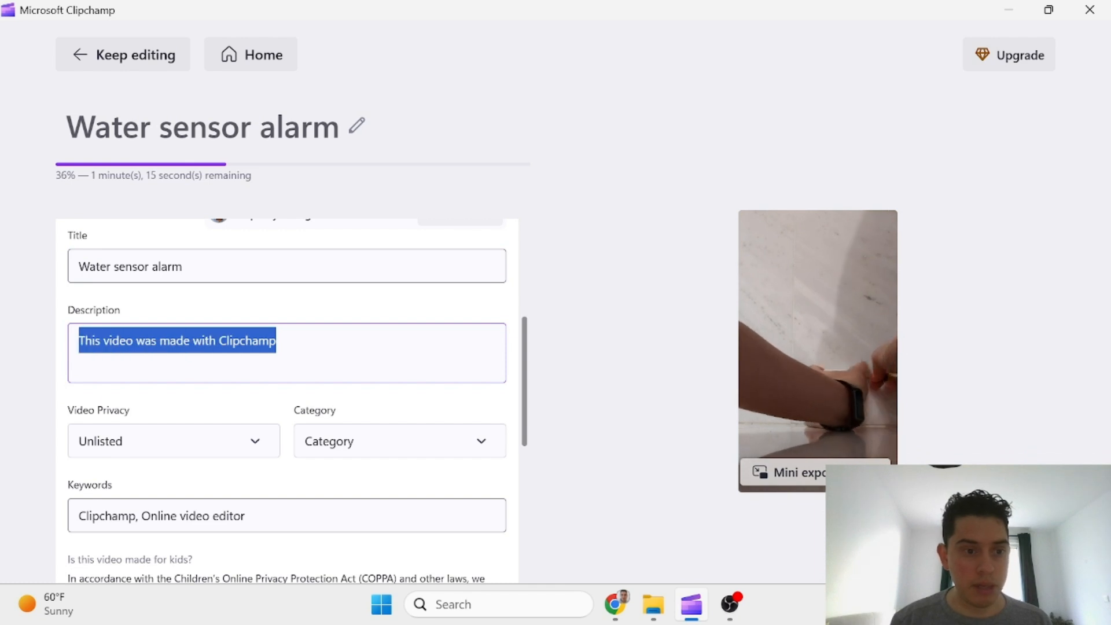
pyautogui.press('BackSpace')
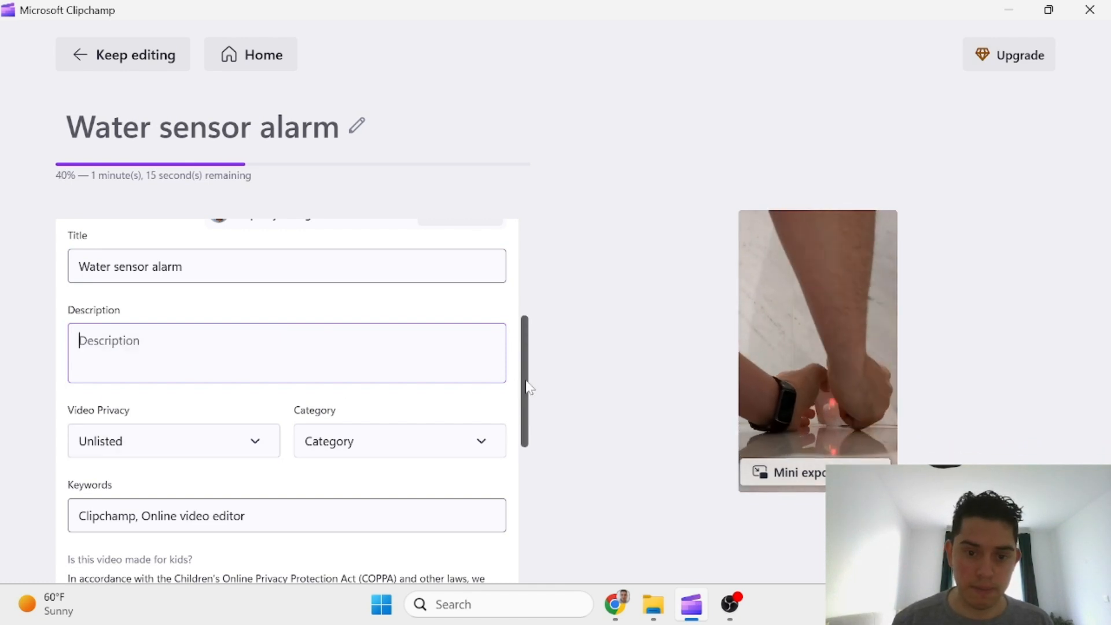
pyautogui.scroll(-2, 528, 387)
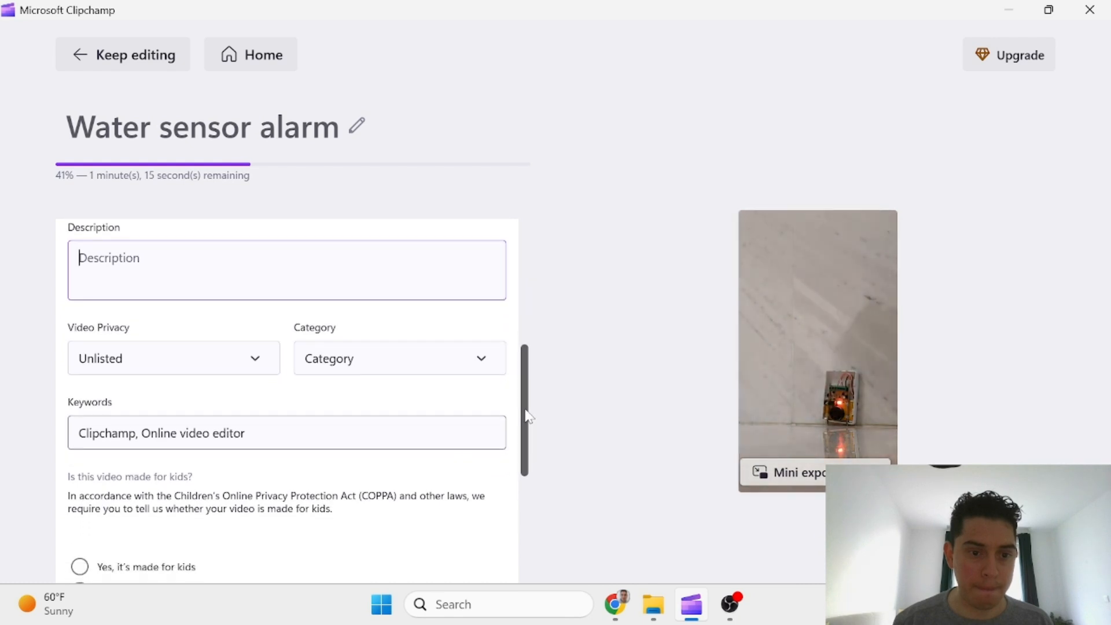
pyautogui.click(255, 371)
pyautogui.click(156, 413)
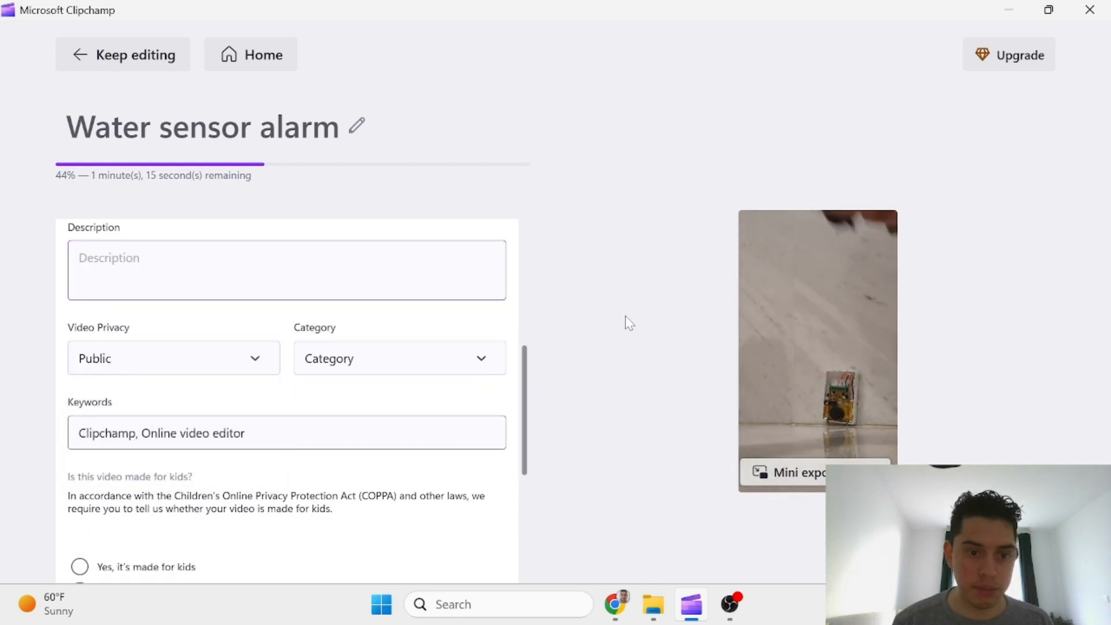
# Set the YouTube video's category to Education
pyautogui.click(483, 360)
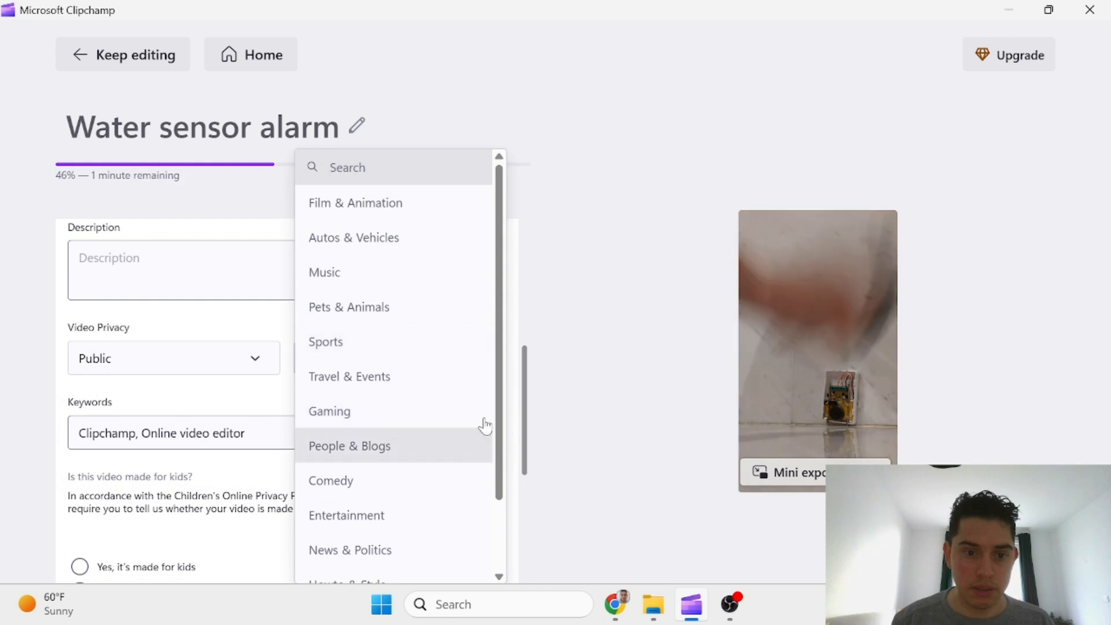
pyautogui.scroll(-2, 488, 488)
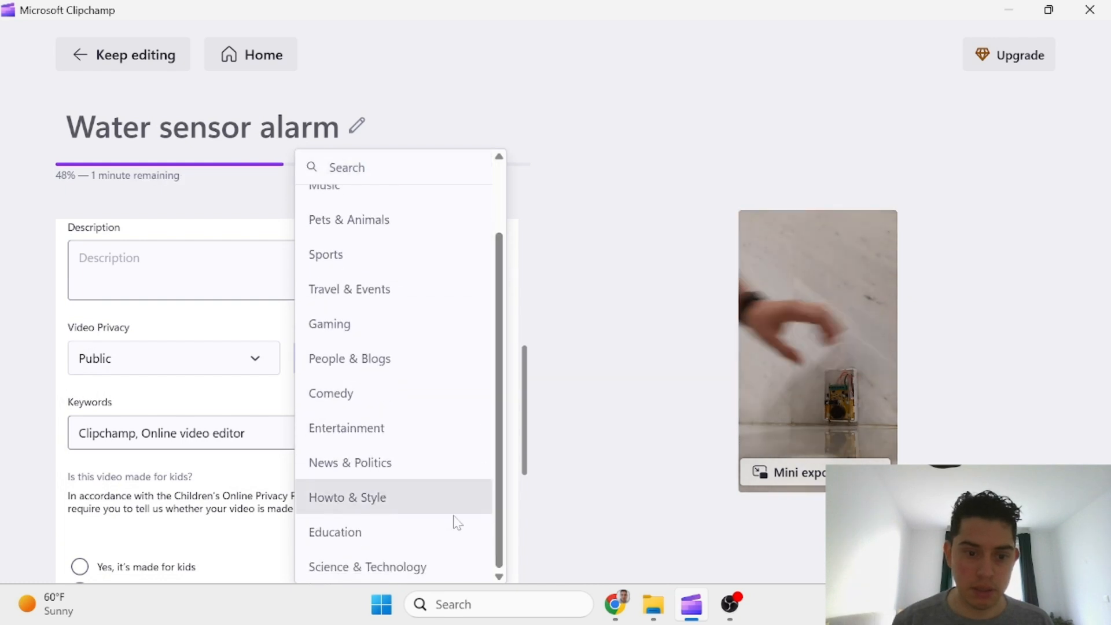
pyautogui.click(370, 538)
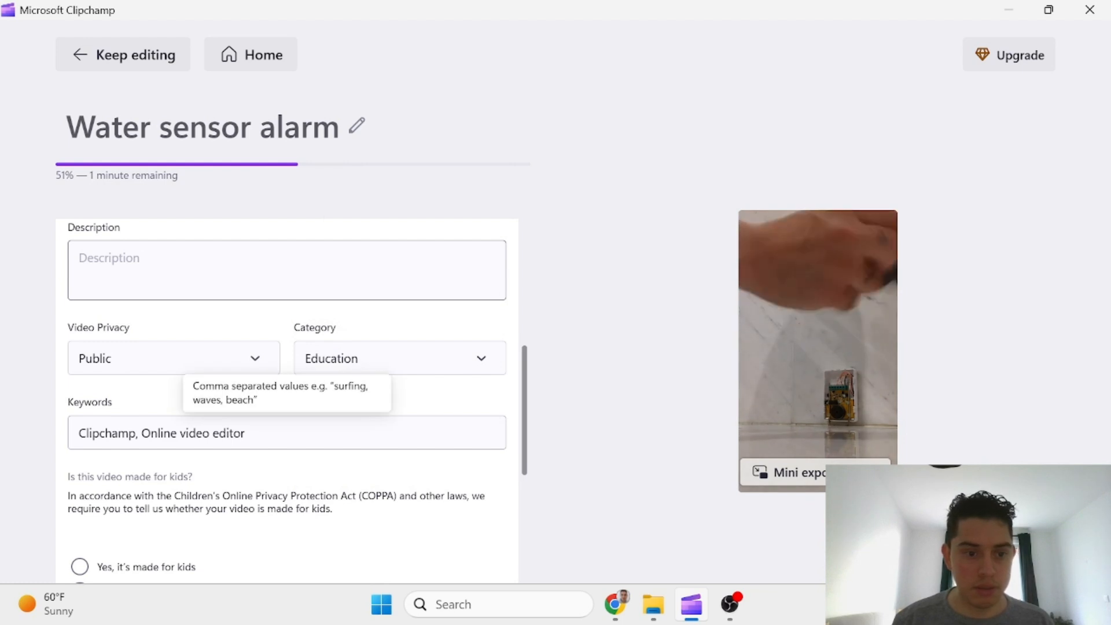
# Append "How to use Clipchamp" to the existing YouTube keywords, separated by a comma
pyautogui.click(289, 433)
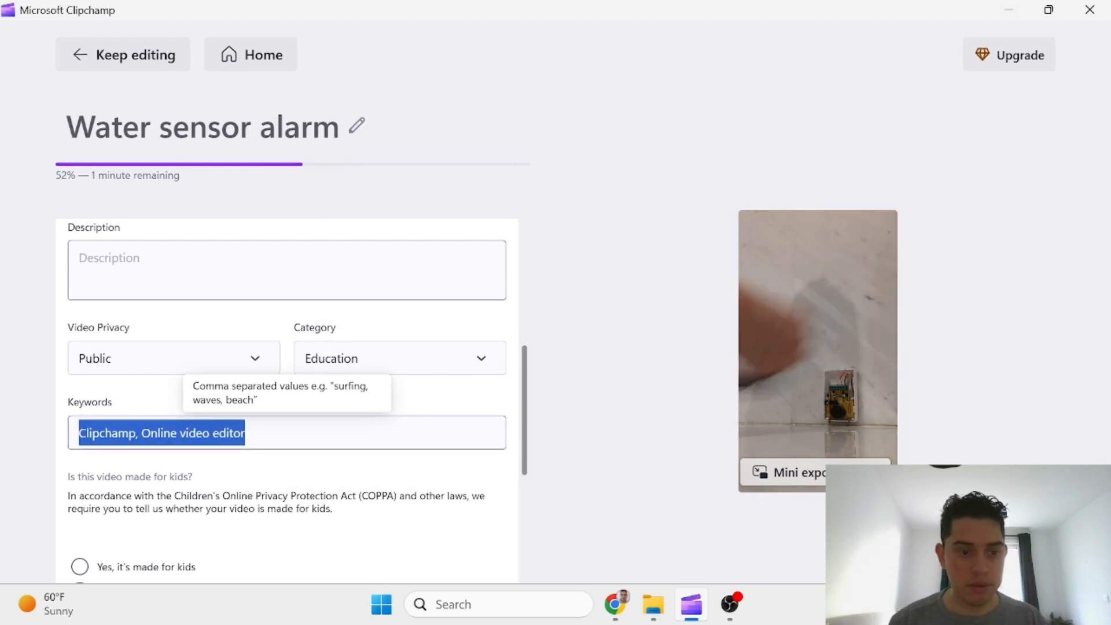
pyautogui.click(289, 432)
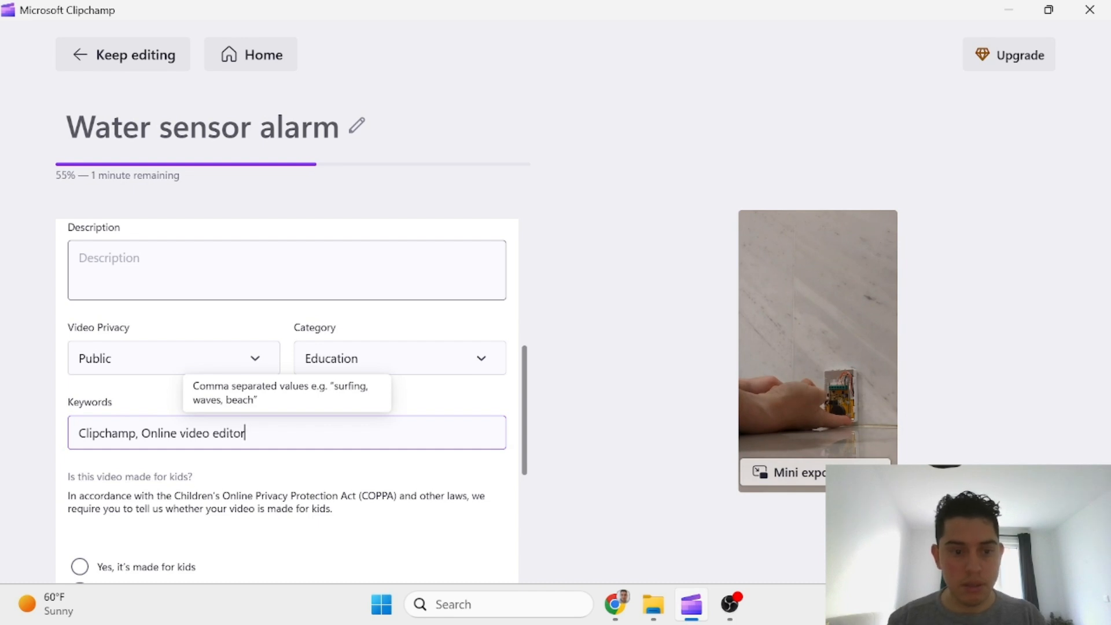
pyautogui.write(', How to')
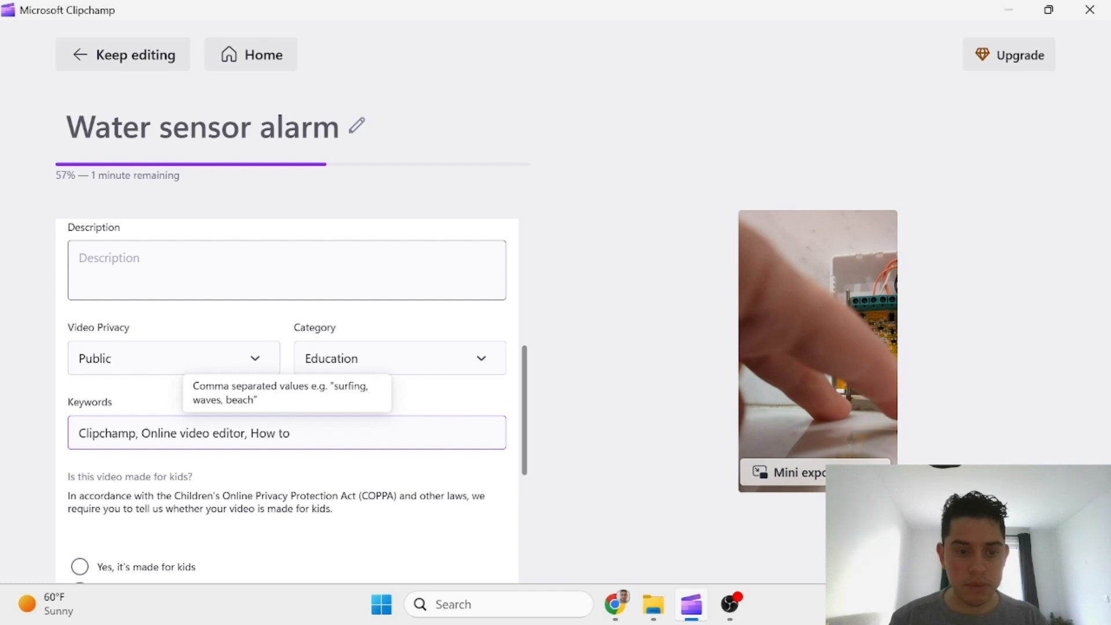
pyautogui.write(' use C')
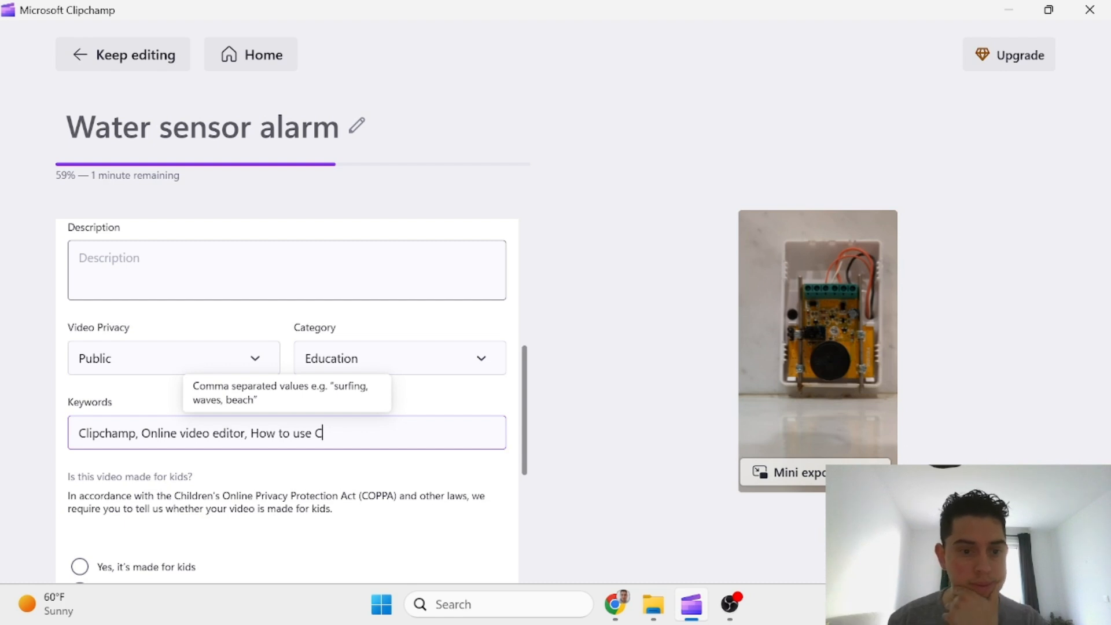
pyautogui.write('li')
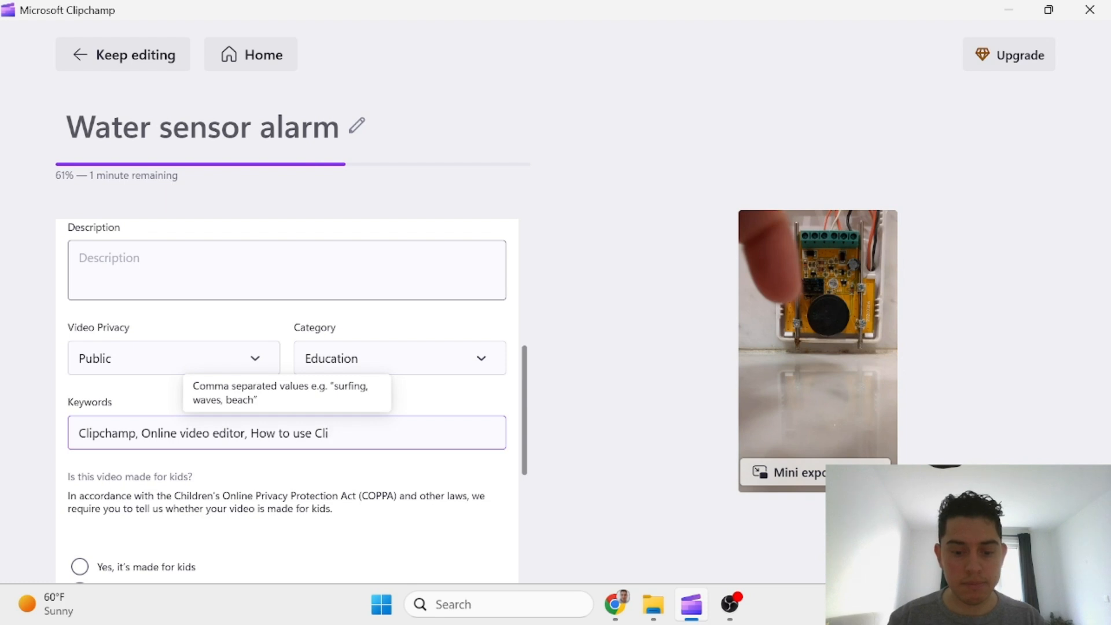
pyautogui.write('pchamp')
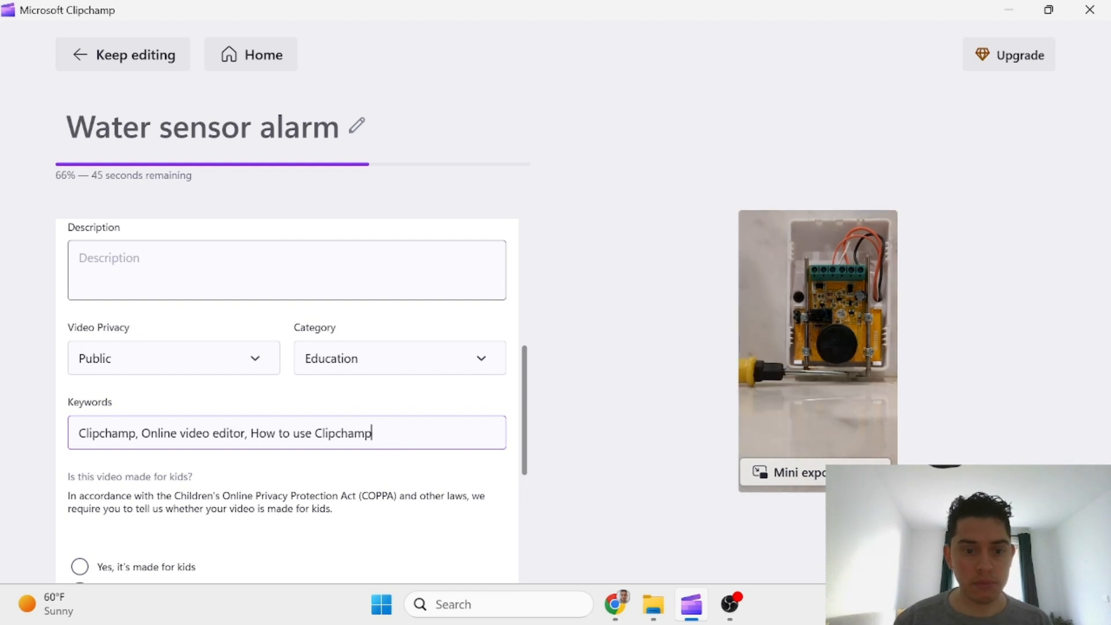
# Copy the "How to use Clipchamp" keyword into the empty video description
pyautogui.hotkey('ctrl', 'shift', 'Left')
pyautogui.hotkey('ctrl', 'shift', 'Left')
pyautogui.hotkey('ctrl', 'shift', 'Left')
pyautogui.hotkey('ctrl', 'shift', 'Left')
pyautogui.hotkey('ctrl', 'c')
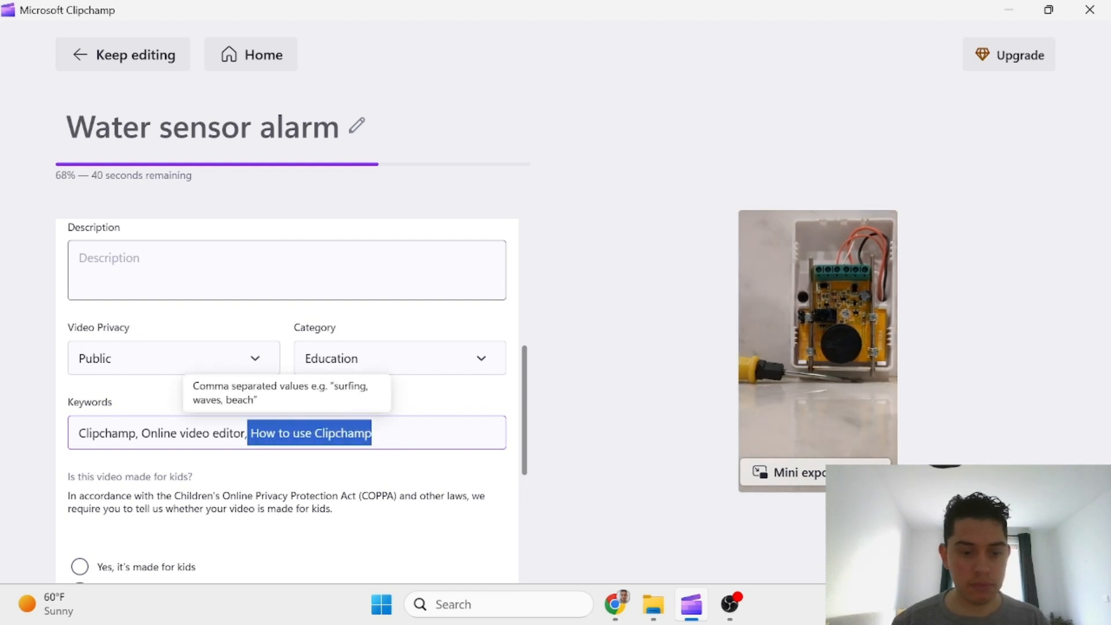
pyautogui.click(110, 258)
pyautogui.hotkey('ctrl', 'v')
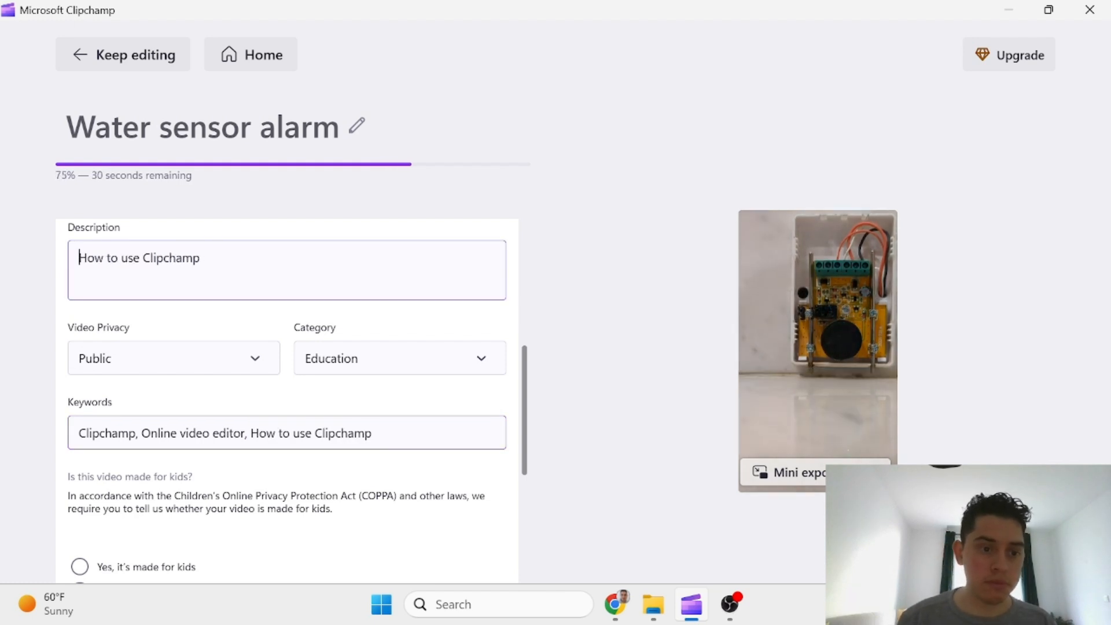
# Mark the video as not made for kids and submit it for upload to YouTube
pyautogui.scroll(-5, 406, 447)
pyautogui.scroll(5, 220, 347)
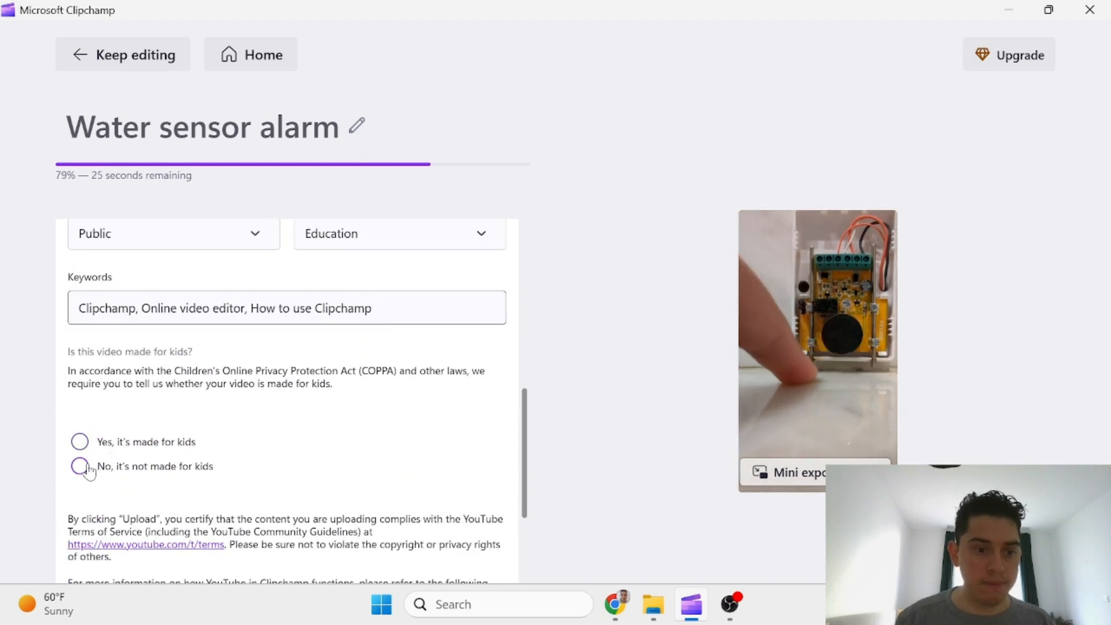
pyautogui.click(88, 465)
pyautogui.scroll(-2, 403, 369)
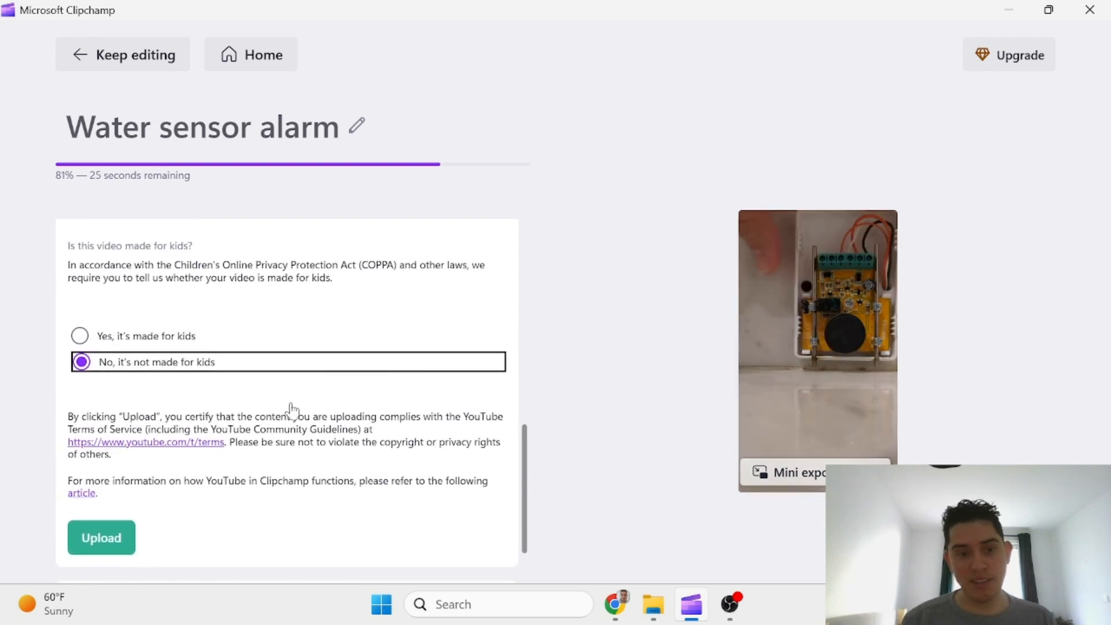
pyautogui.click(110, 543)
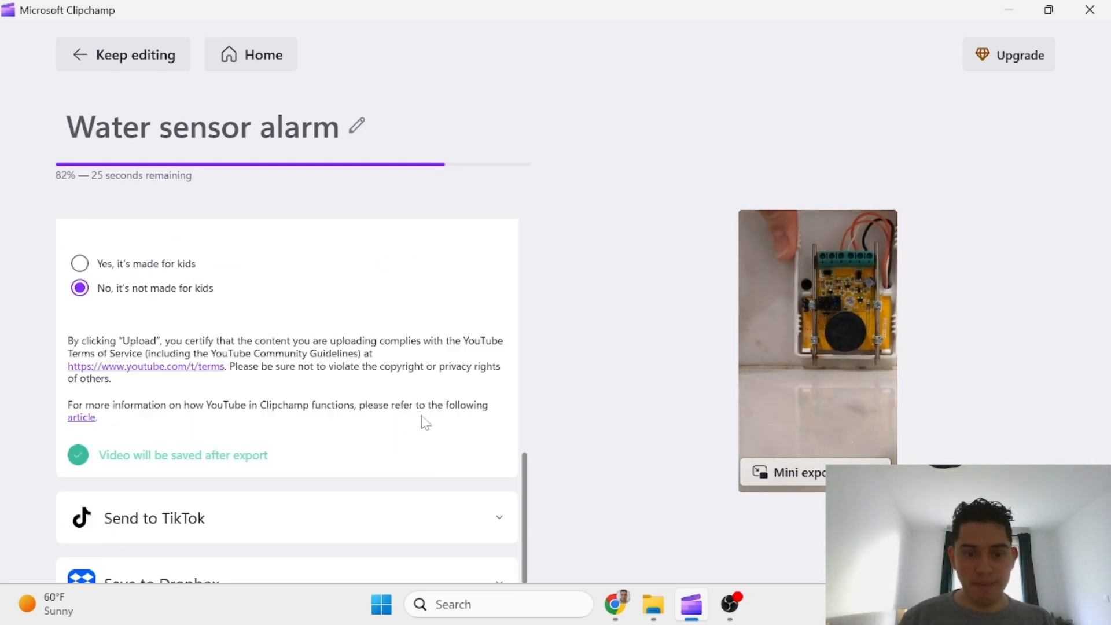
# Dismiss the Downloads pop-up and wait for the YouTube upload to finish
pyautogui.scroll(2, 469, 398)
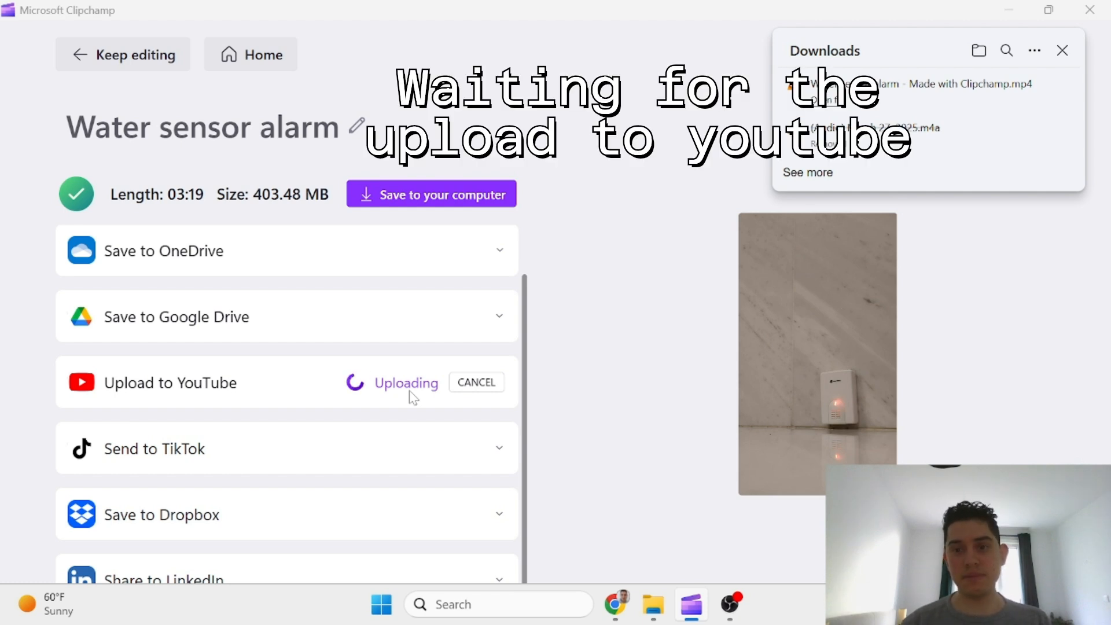
pyautogui.click(1062, 50)
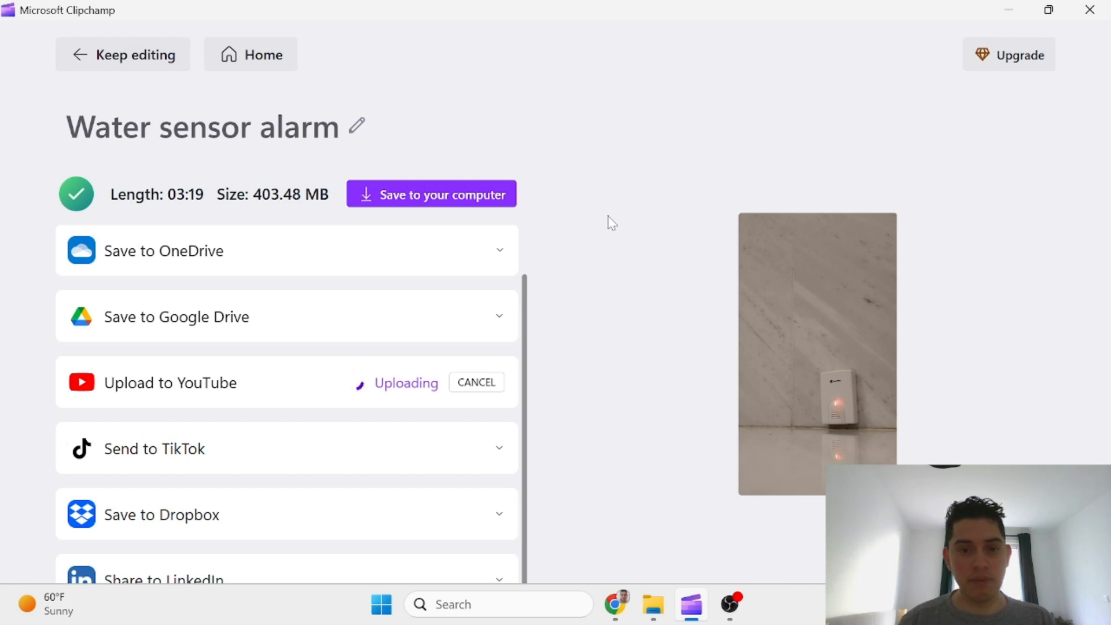
pyautogui.moveTo(732, 615)
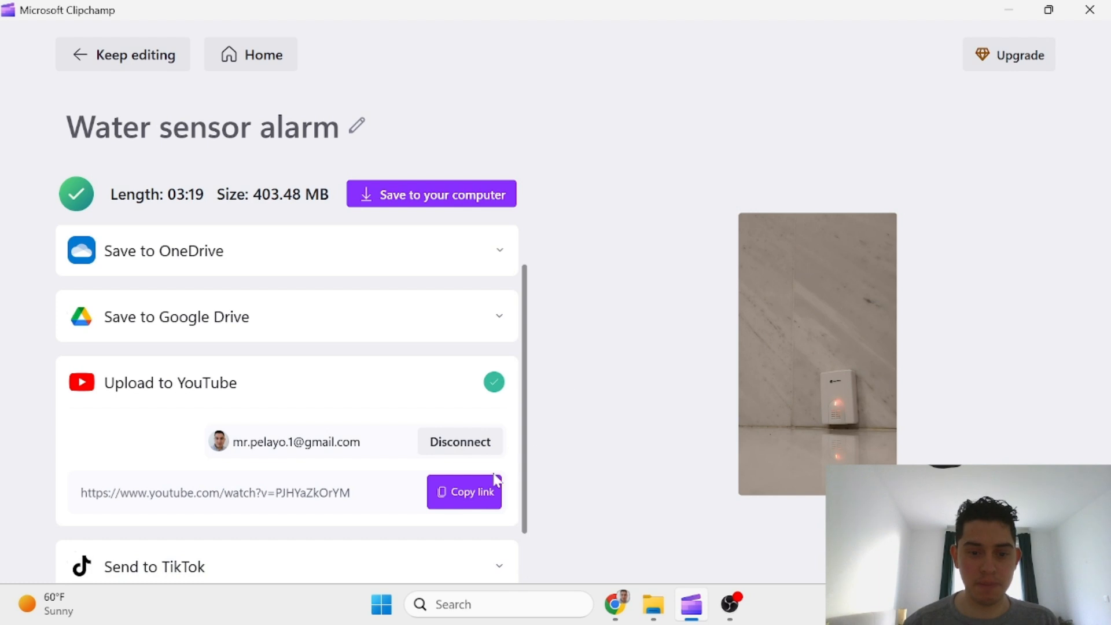
# Copy the uploaded video's YouTube link, then open it in a new Chrome tab and reload the page
pyautogui.click(453, 491)
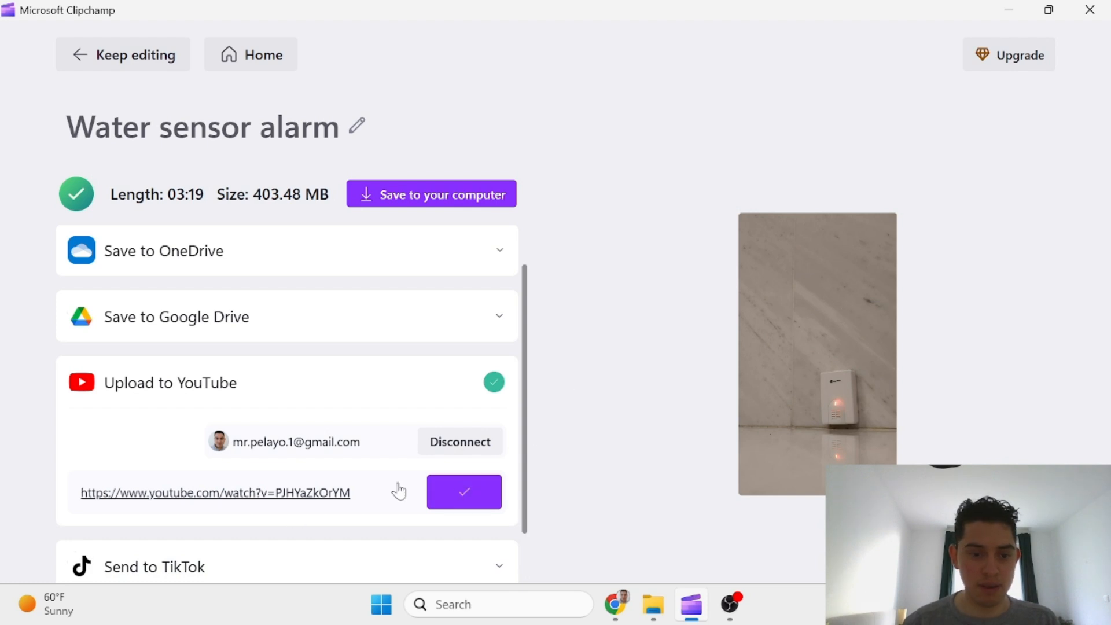
pyautogui.click(619, 613)
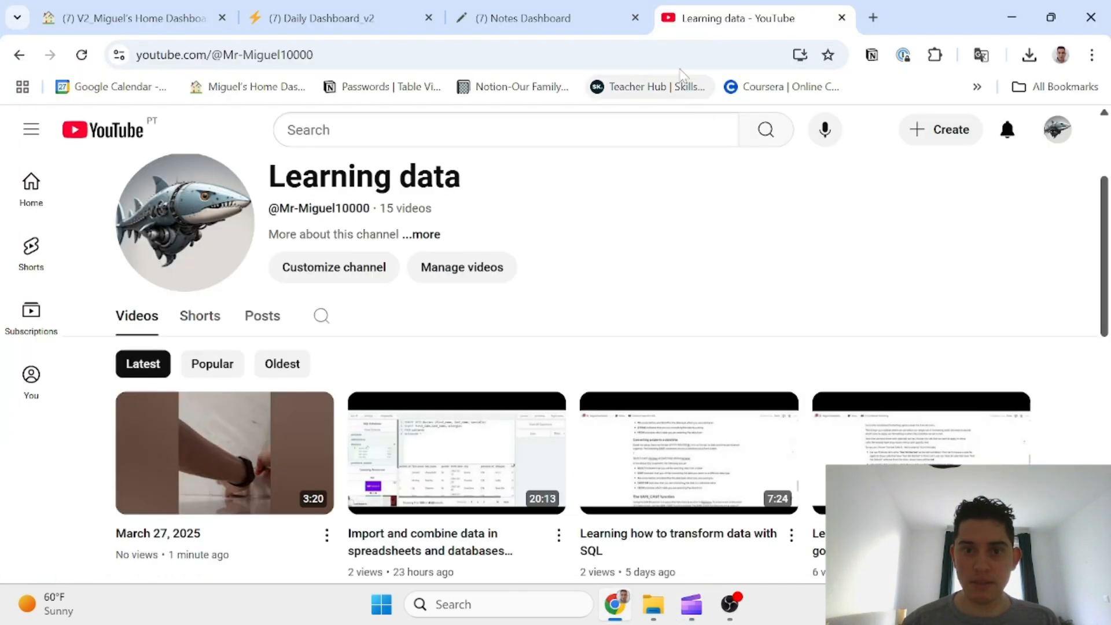
pyautogui.click(872, 17)
pyautogui.hotkey('ctrl', 'v')
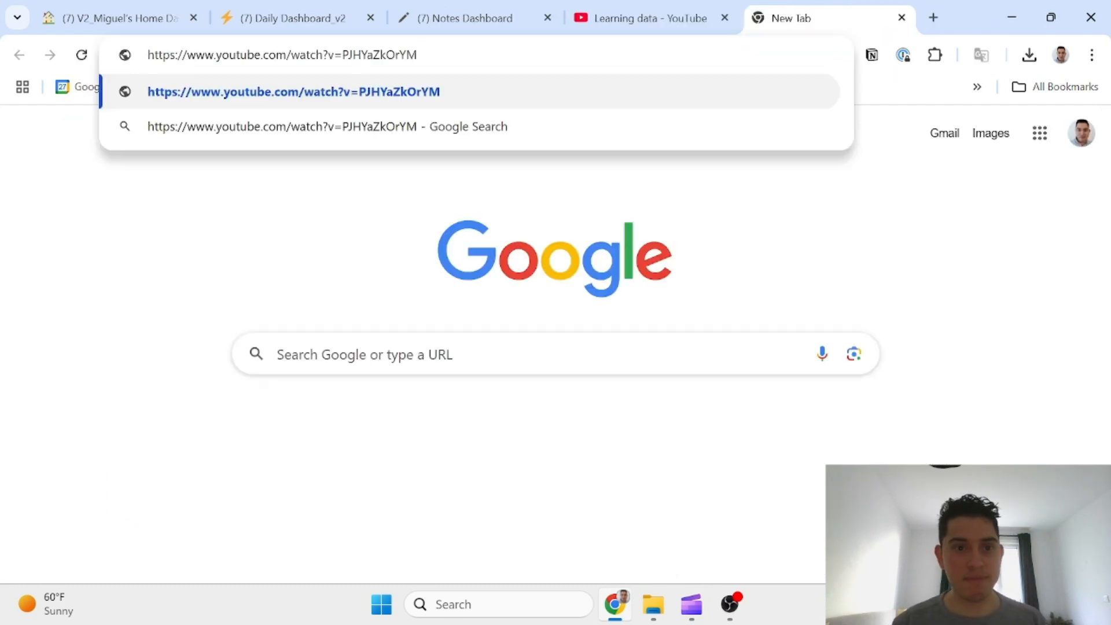
pyautogui.press('Return')
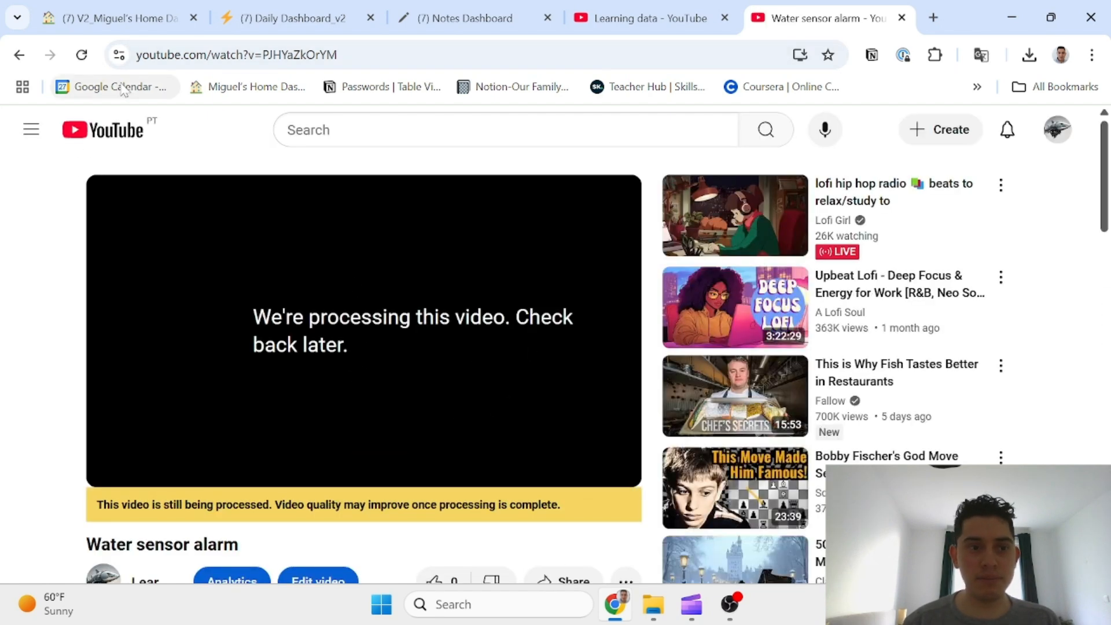
pyautogui.click(83, 56)
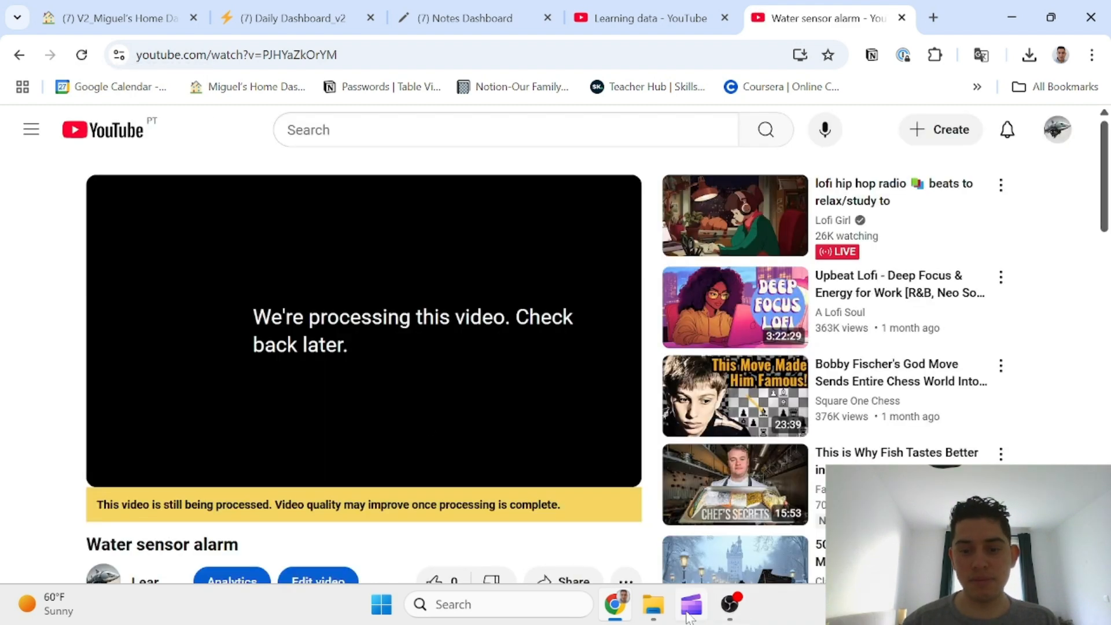
# Switch back to Clipchamp and look over the available save and share destinations for the exported video
pyautogui.click(615, 605)
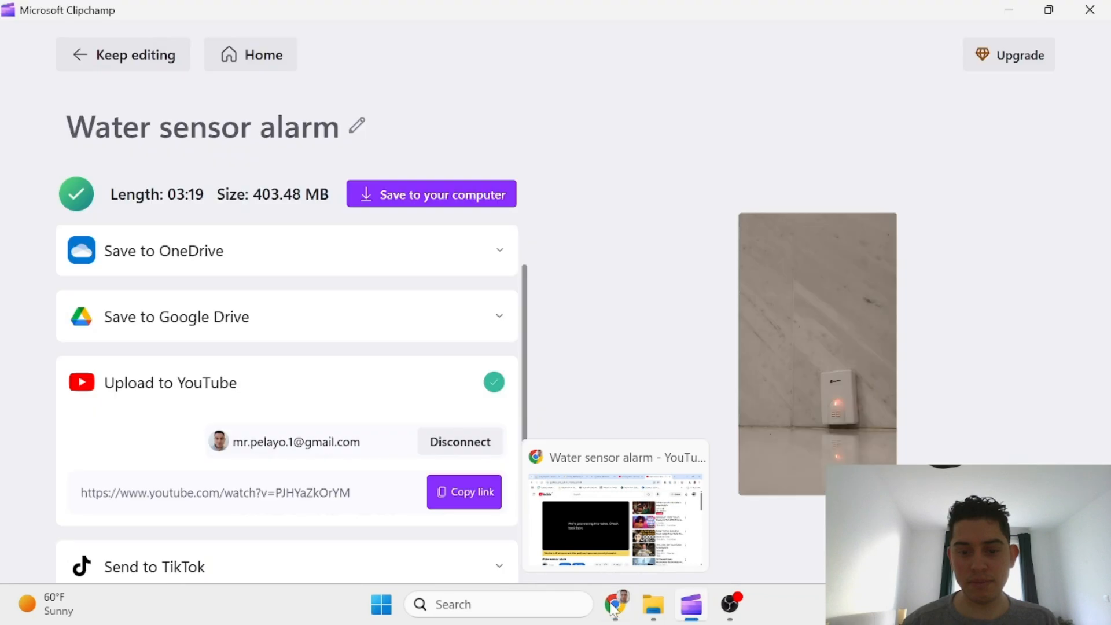
pyautogui.scroll(1, 506, 350)
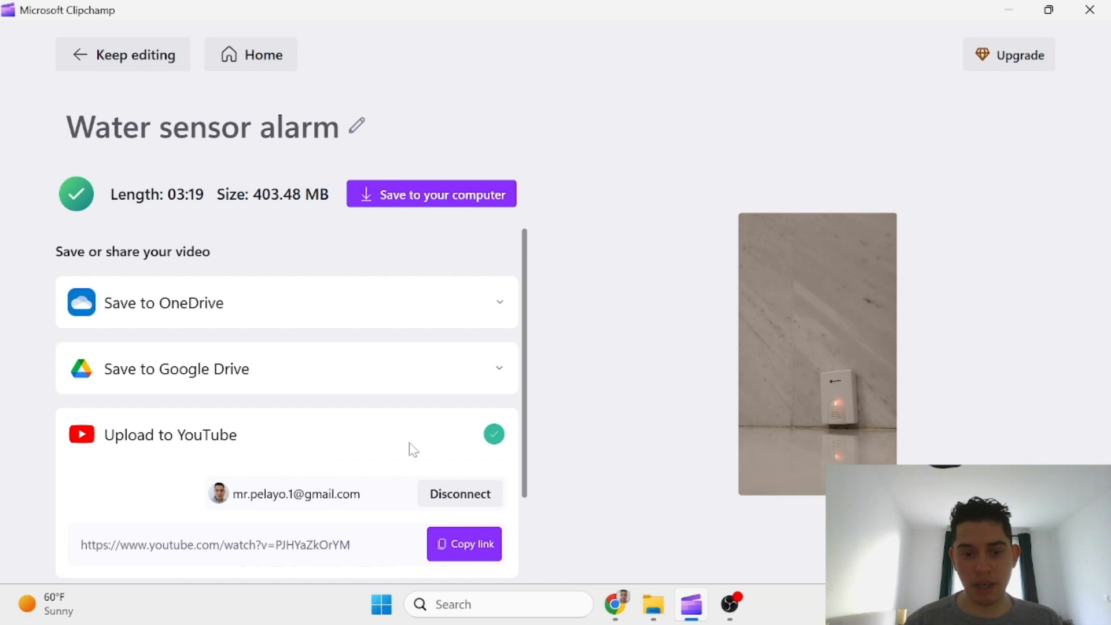
pyautogui.scroll(-3, 409, 449)
pyautogui.scroll(2, 411, 449)
pyautogui.scroll(-2, 412, 448)
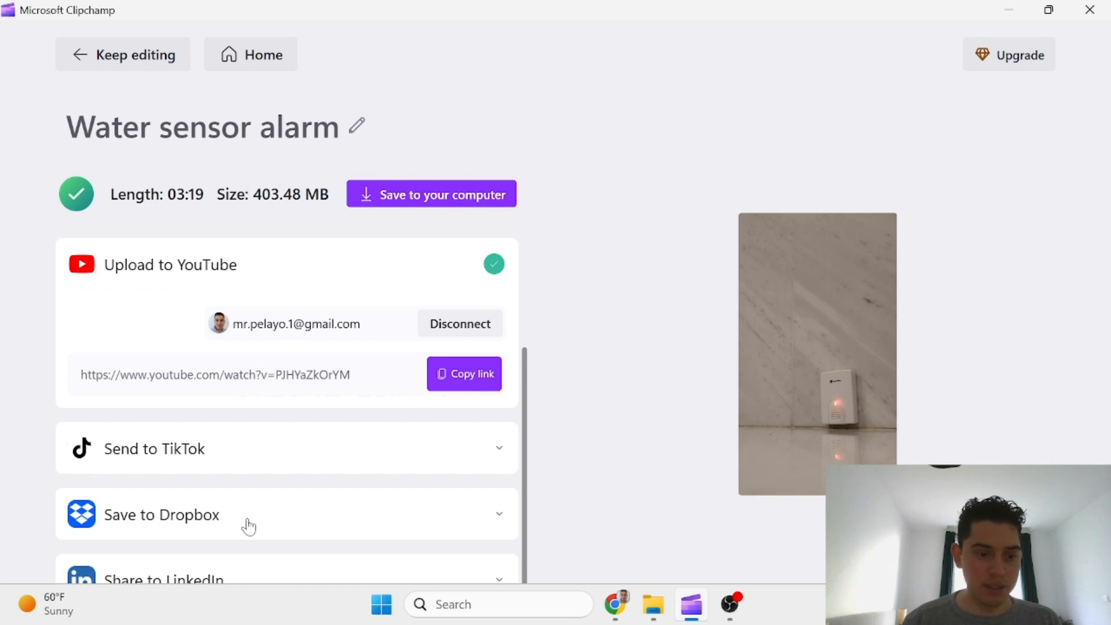
pyautogui.scroll(3, 266, 455)
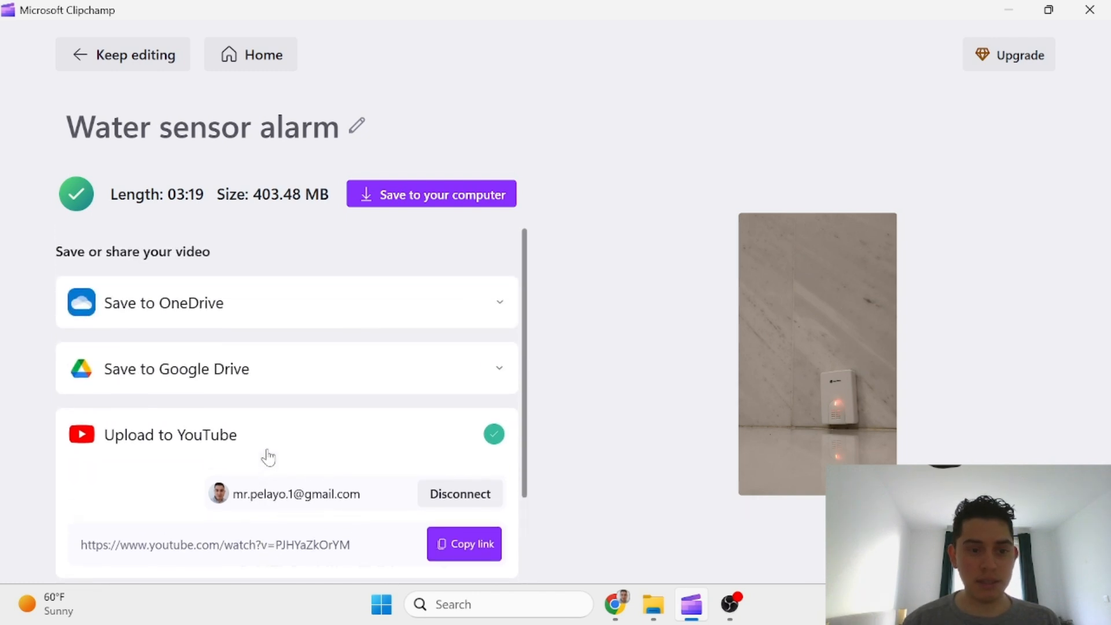